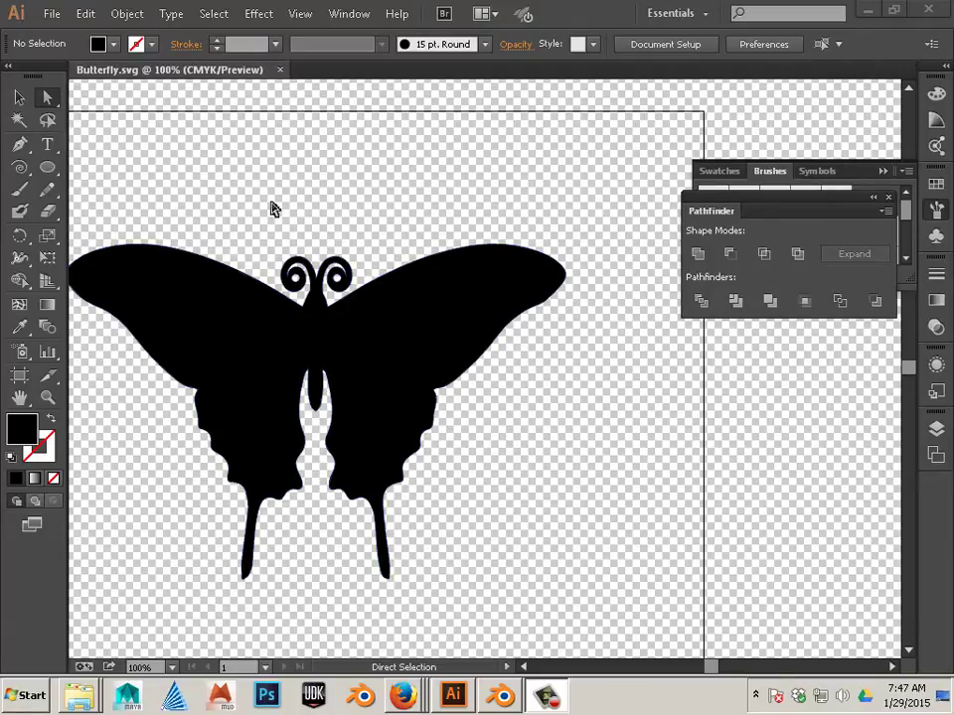
Save the selected butterfly over Butterfly.svg with the SVG 1.0 profile, then deselect it
{"action": "left_click", "coordinate": [20, 96]}
{"action": "left_click", "coordinate": [200, 279]}
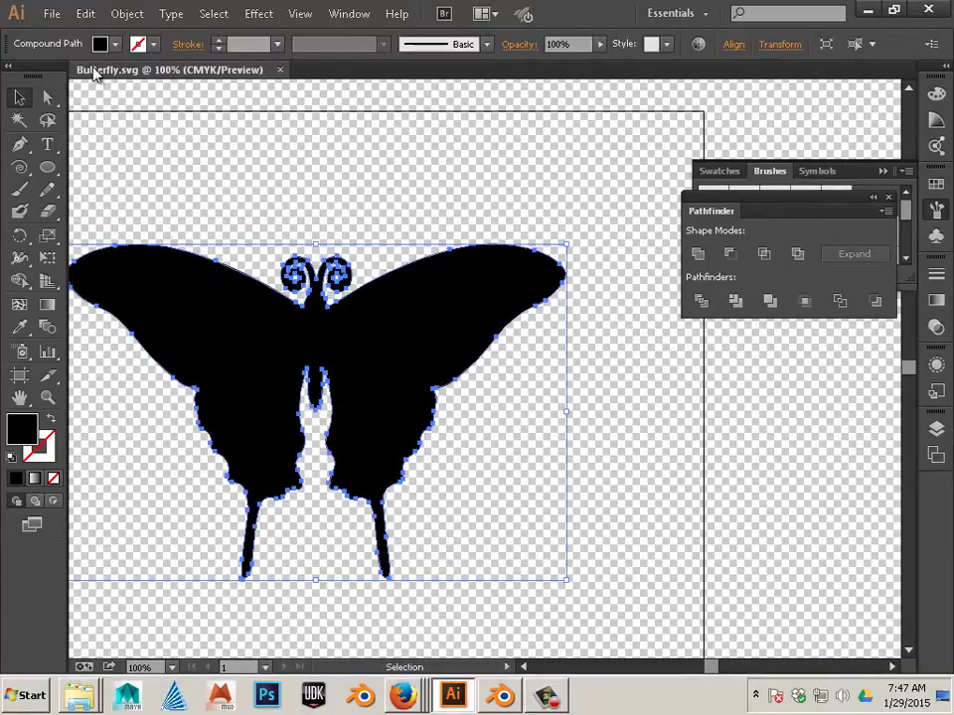
{"action": "left_click", "coordinate": [50, 13]}
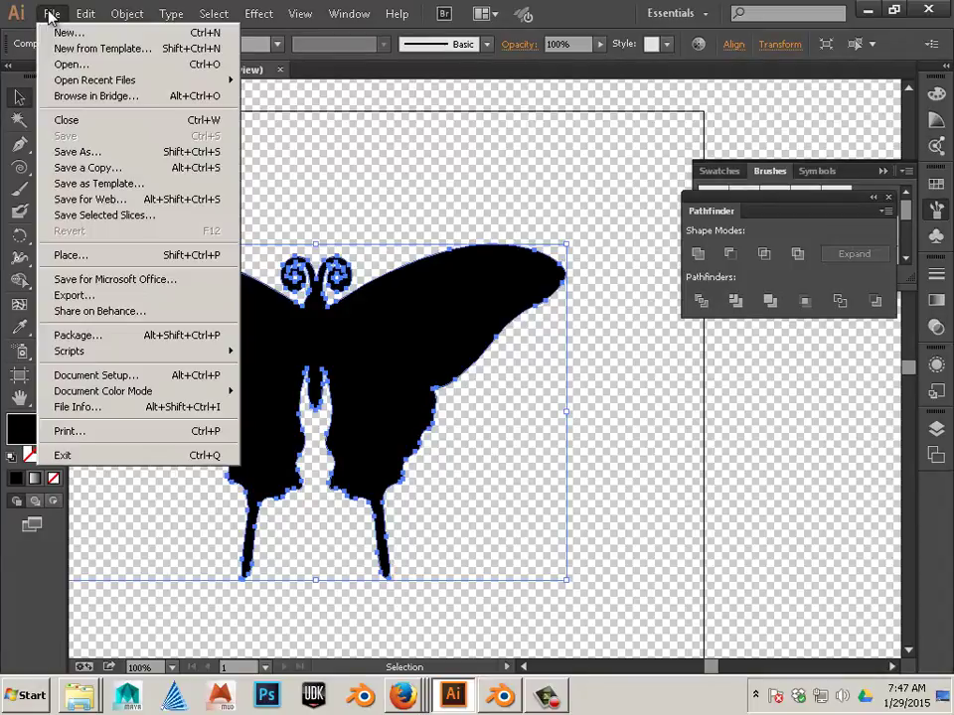
{"action": "left_click", "coordinate": [125, 153]}
{"action": "left_click", "coordinate": [211, 121]}
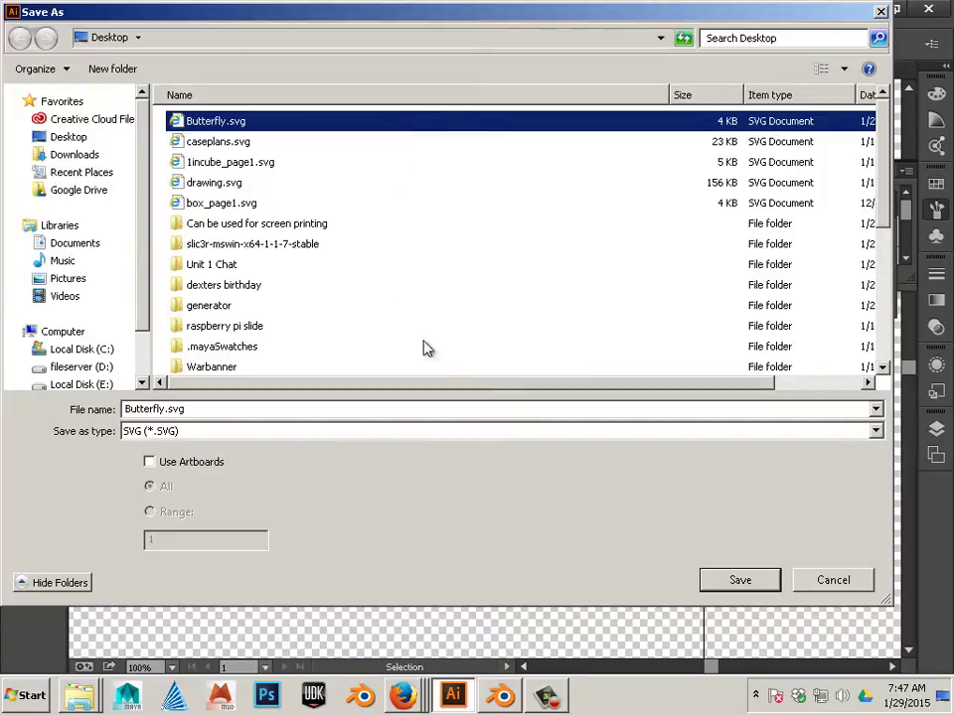
{"action": "left_click", "coordinate": [726, 581]}
{"action": "left_click", "coordinate": [526, 404]}
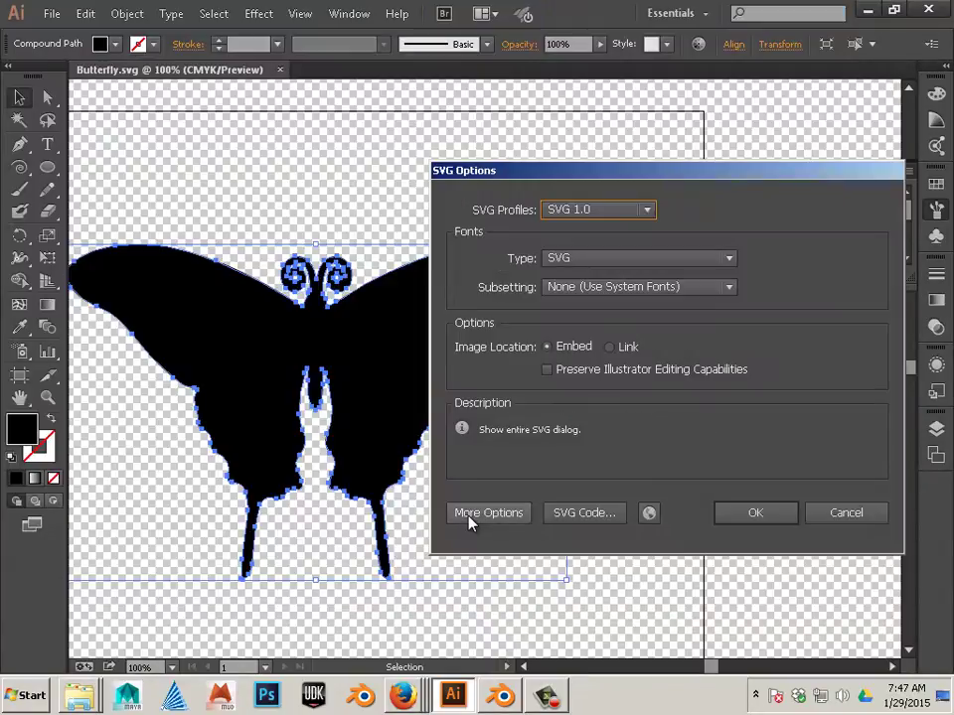
{"action": "left_click", "coordinate": [743, 515]}
{"action": "left_click", "coordinate": [660, 508]}
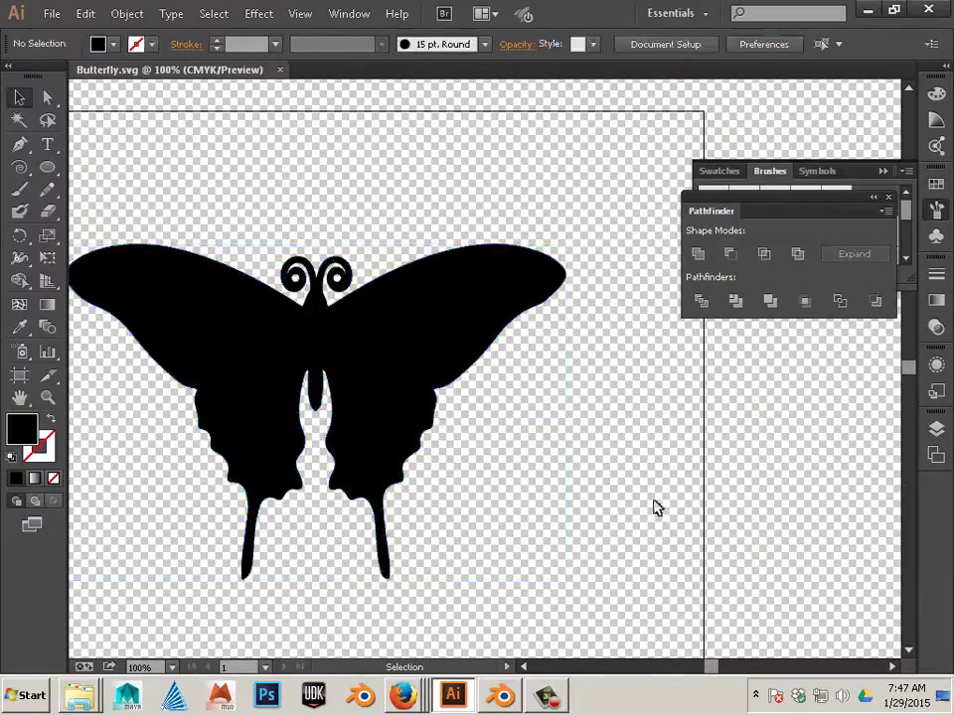
Bring Blender's empty scene to the front in place of Illustrator
{"action": "left_click", "coordinate": [501, 696]}
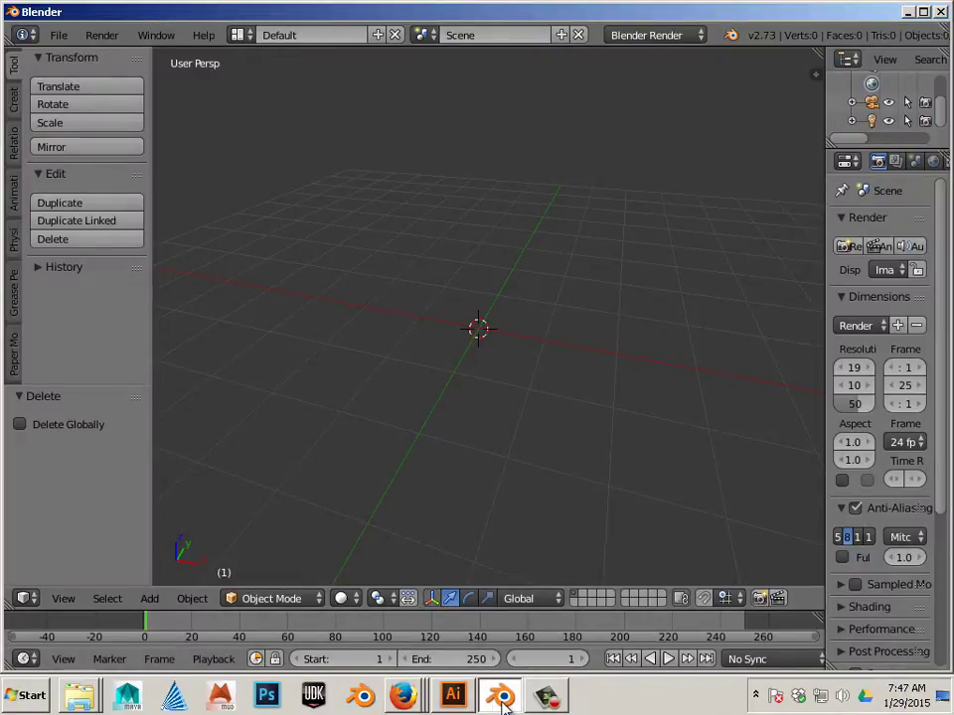
{"action": "mouse_move", "coordinate": [502, 702]}
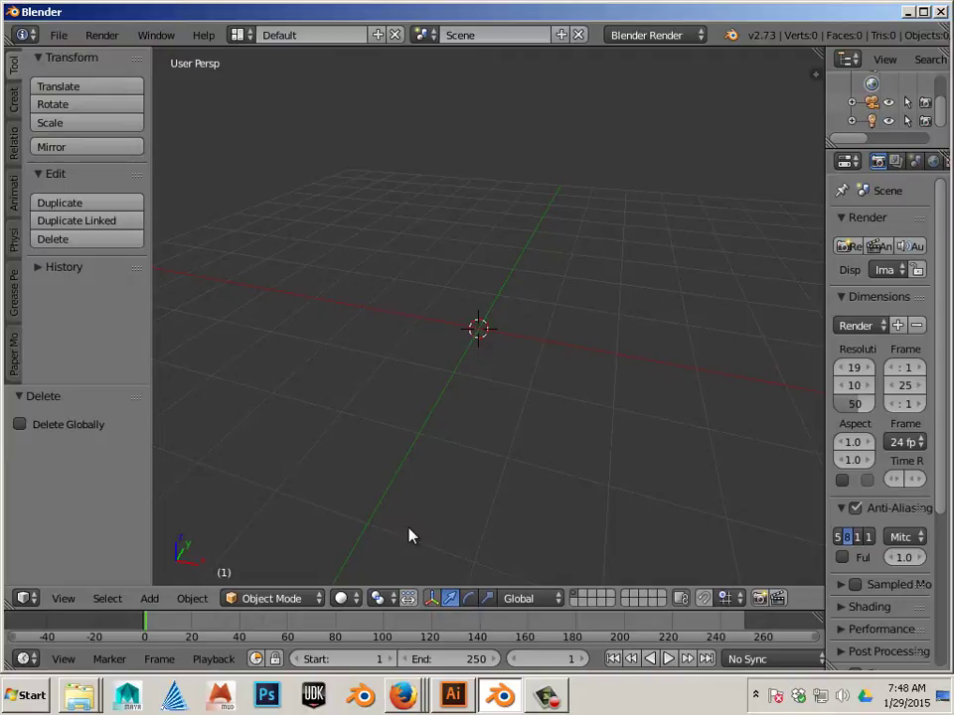
Import the welshskeyboard.py key configuration, save the user settings, and close Preferences
{"action": "left_click", "coordinate": [59, 35]}
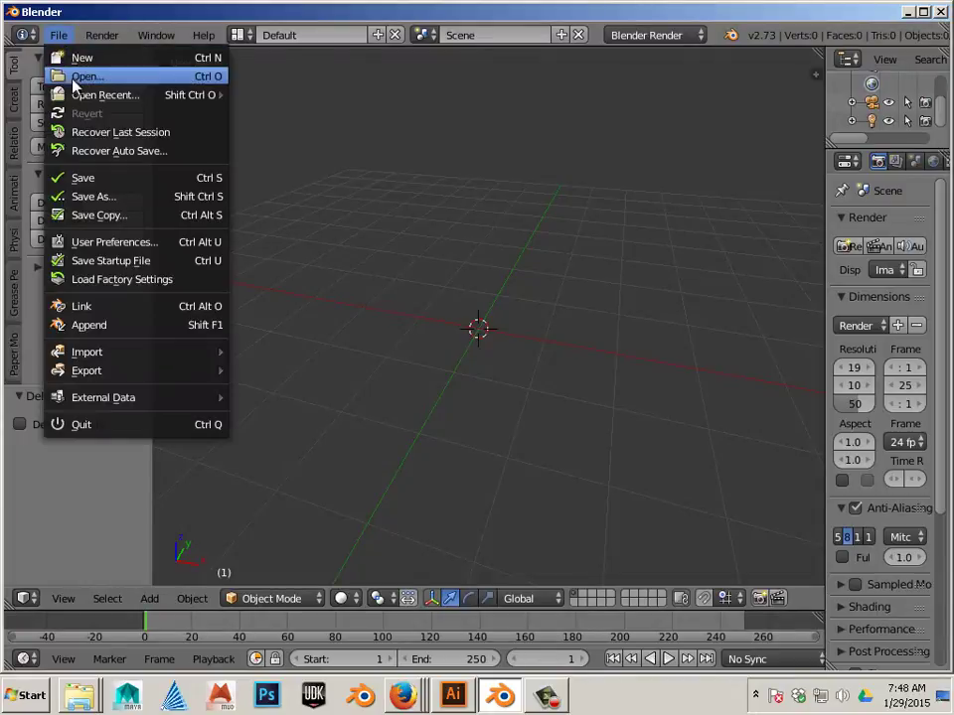
{"action": "left_click", "coordinate": [100, 244]}
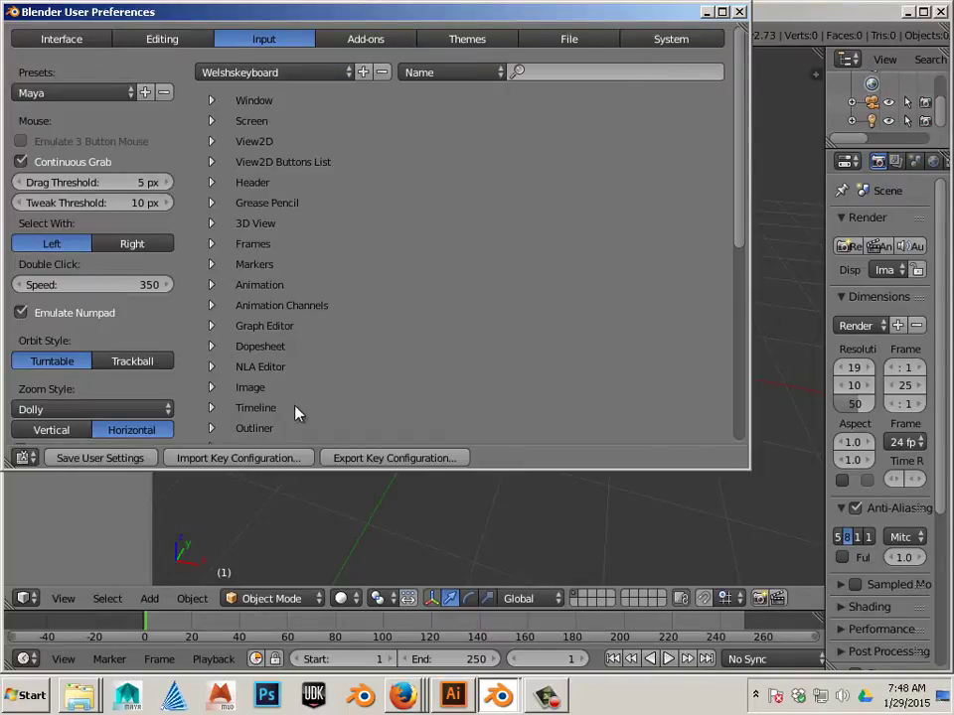
{"action": "left_click", "coordinate": [226, 461]}
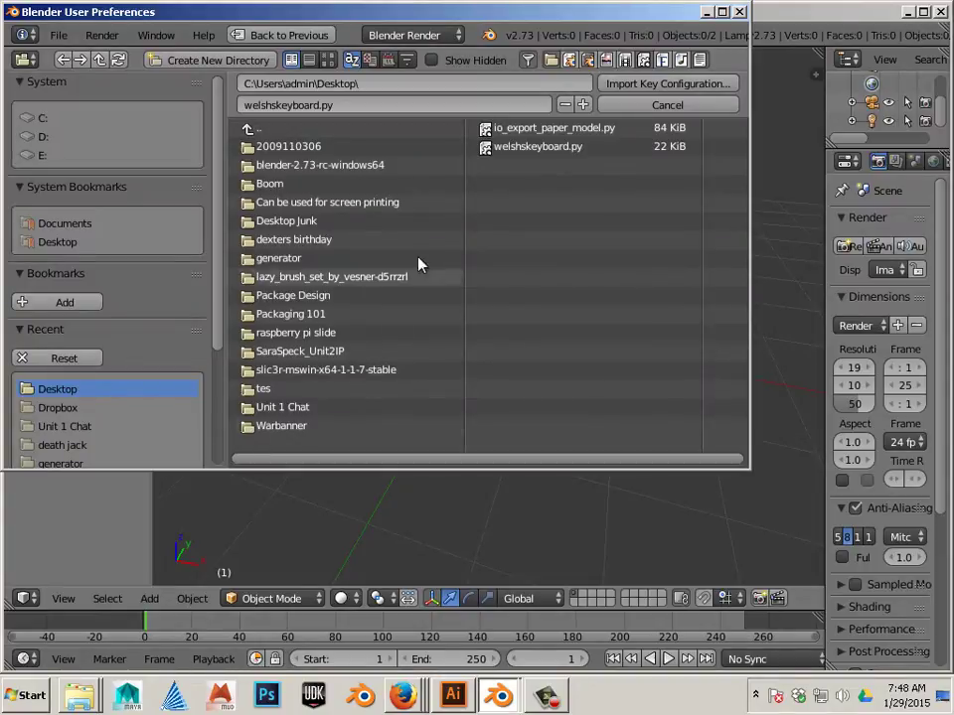
{"action": "left_click", "coordinate": [538, 148]}
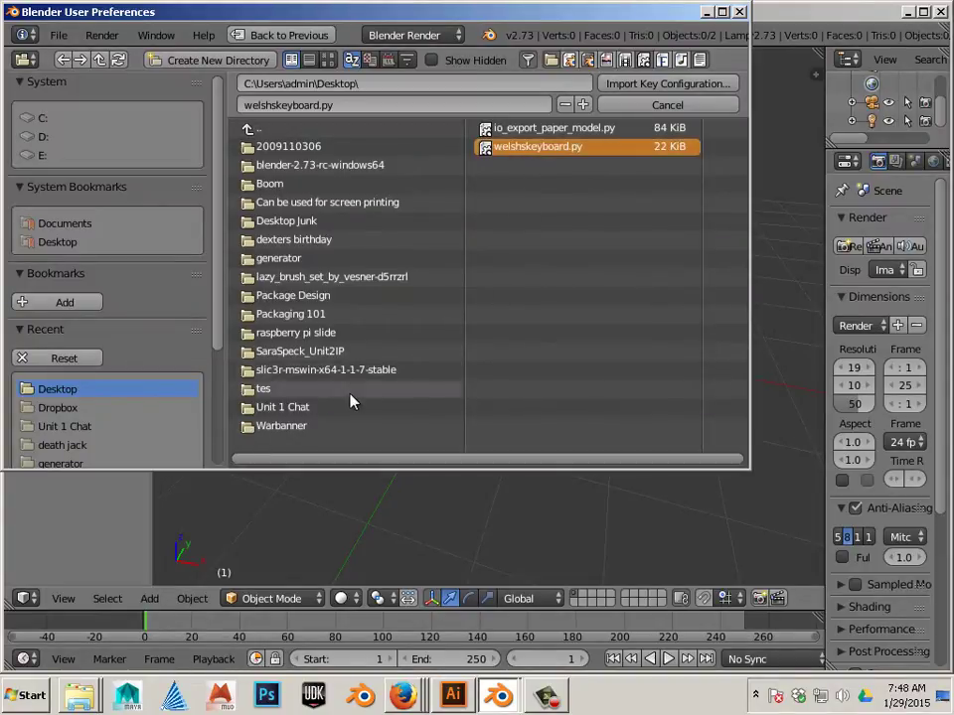
{"action": "left_click", "coordinate": [651, 85]}
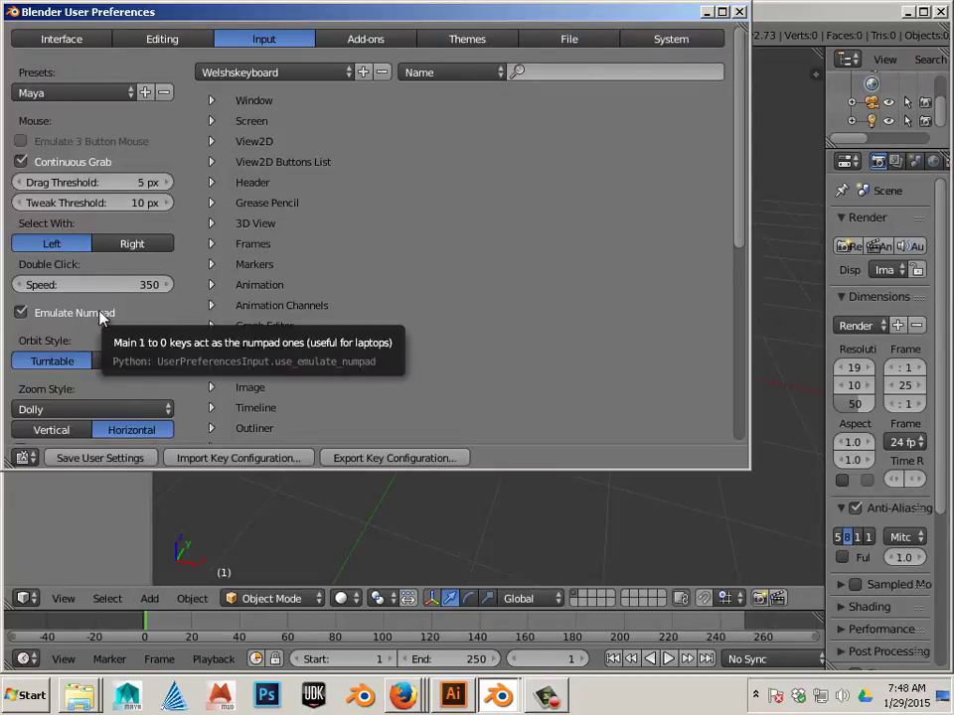
{"action": "left_click", "coordinate": [111, 460]}
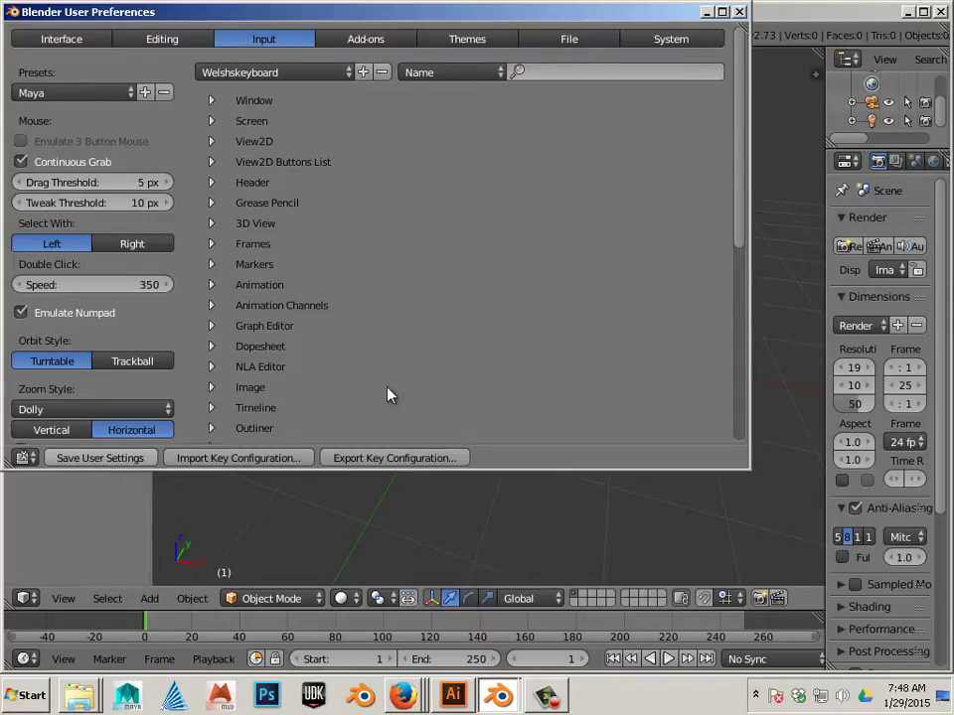
{"action": "left_click", "coordinate": [739, 12]}
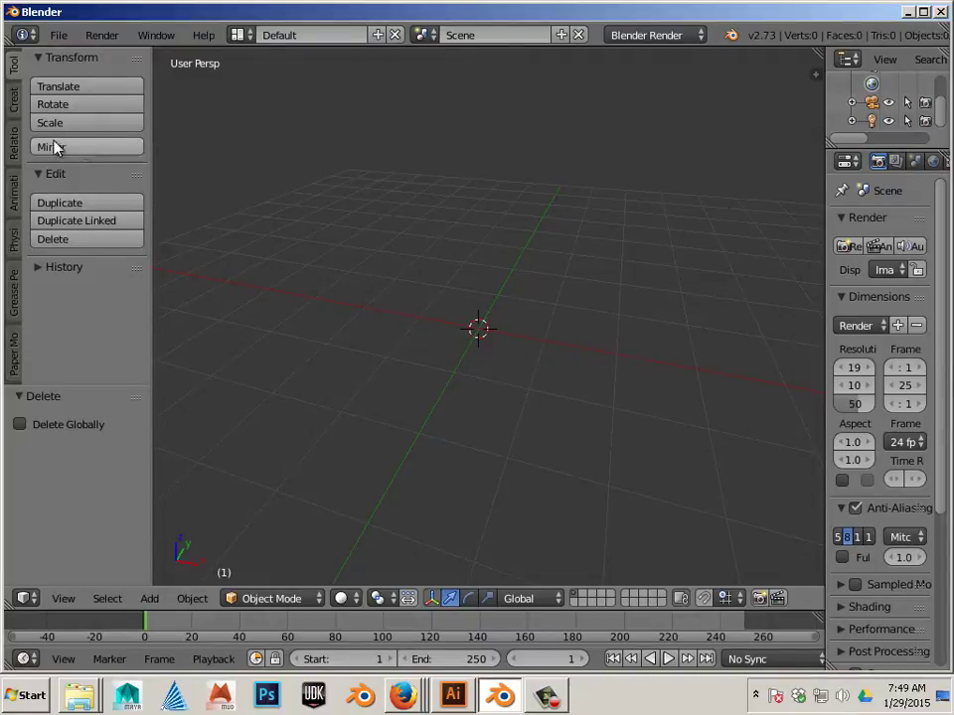
{"action": "left_click", "coordinate": [14, 103]}
{"action": "left_click", "coordinate": [85, 122]}
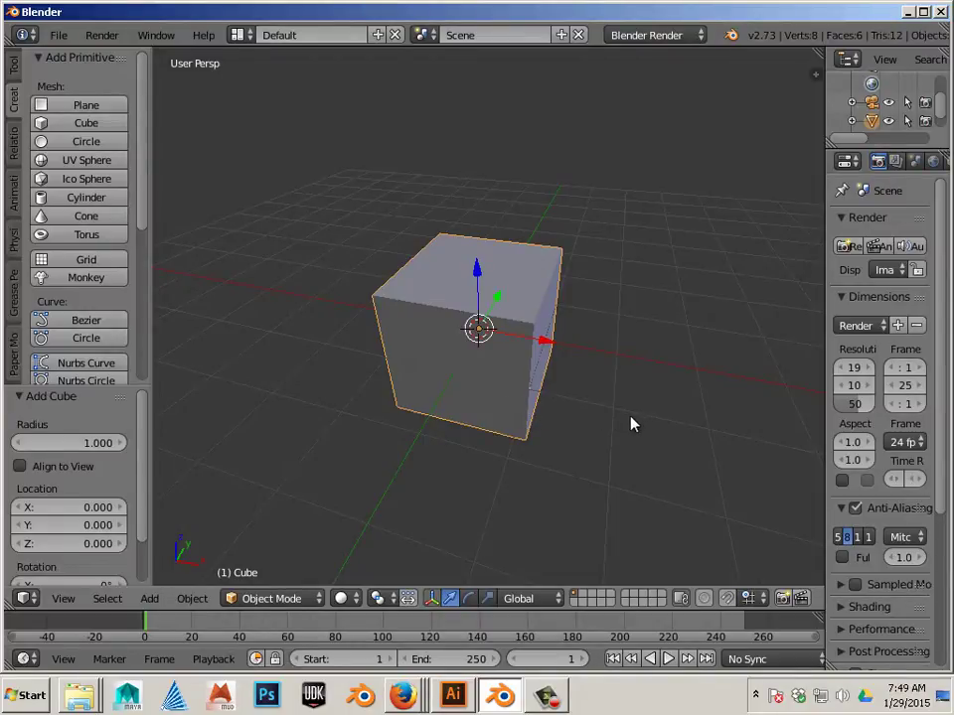
{"action": "middle_click_drag", "start_coordinate": [628, 423], "coordinate": [555, 441]}
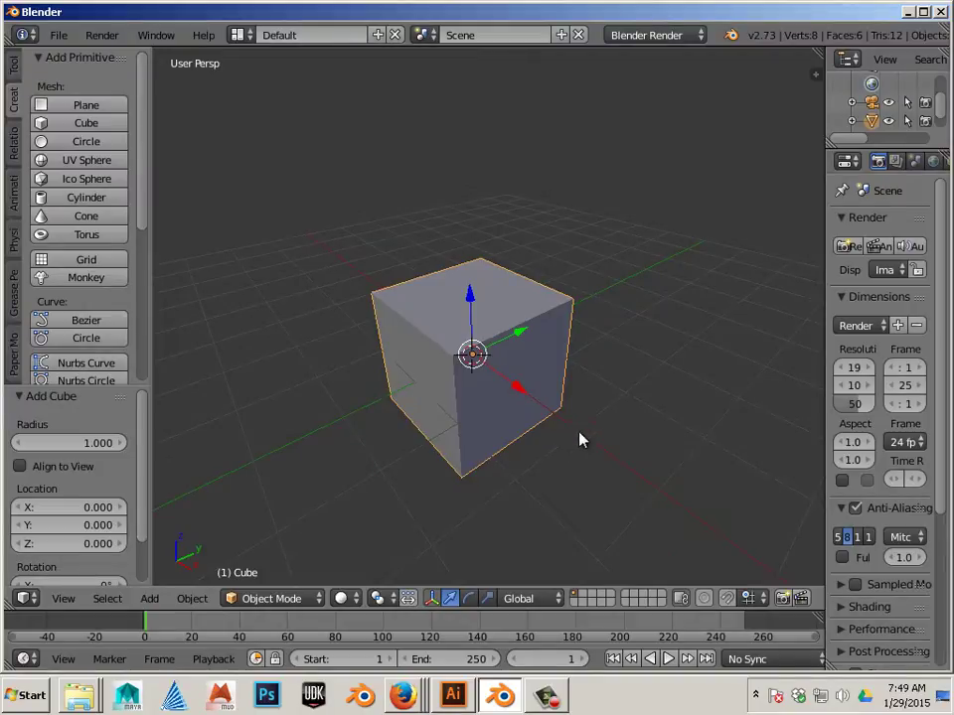
{"action": "scroll", "coordinate": [464, 415], "scroll_direction": "down", "scroll_amount": 4}
{"action": "scroll", "coordinate": [471, 416], "scroll_direction": "up", "scroll_amount": 5}
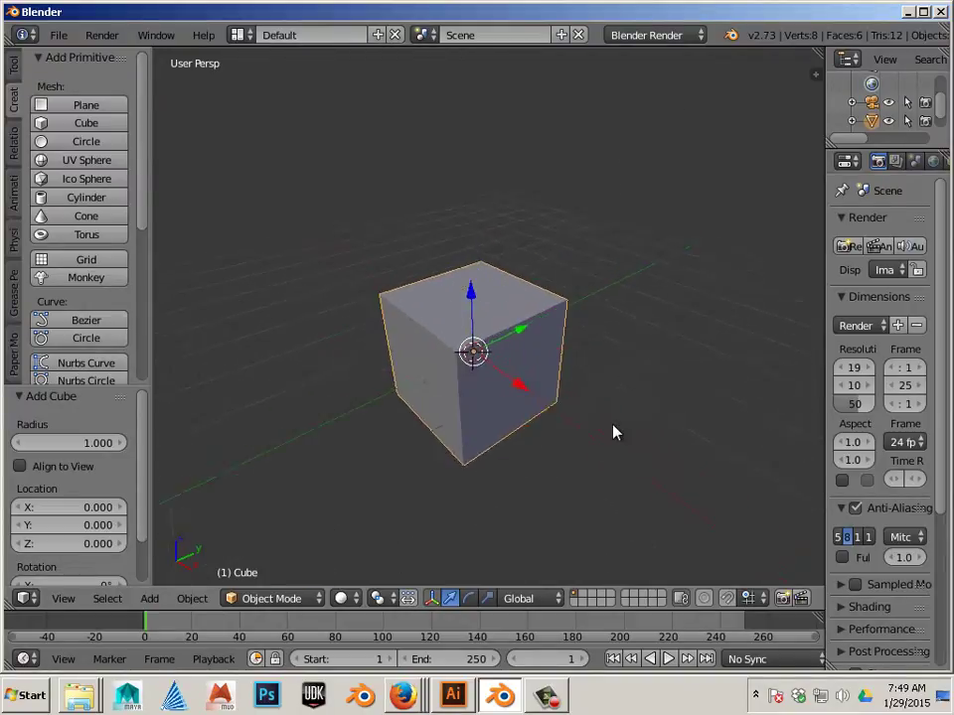
{"action": "scroll", "coordinate": [620, 434], "scroll_direction": "down", "scroll_amount": 2}
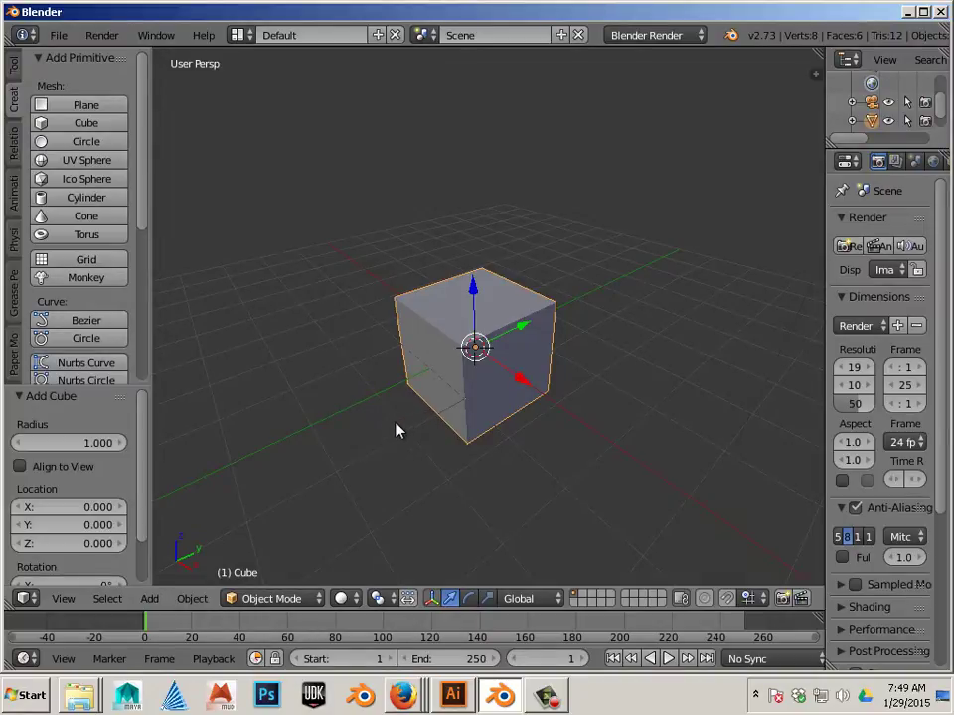
{"action": "middle_click_drag", "start_coordinate": [395, 430], "coordinate": [509, 471]}
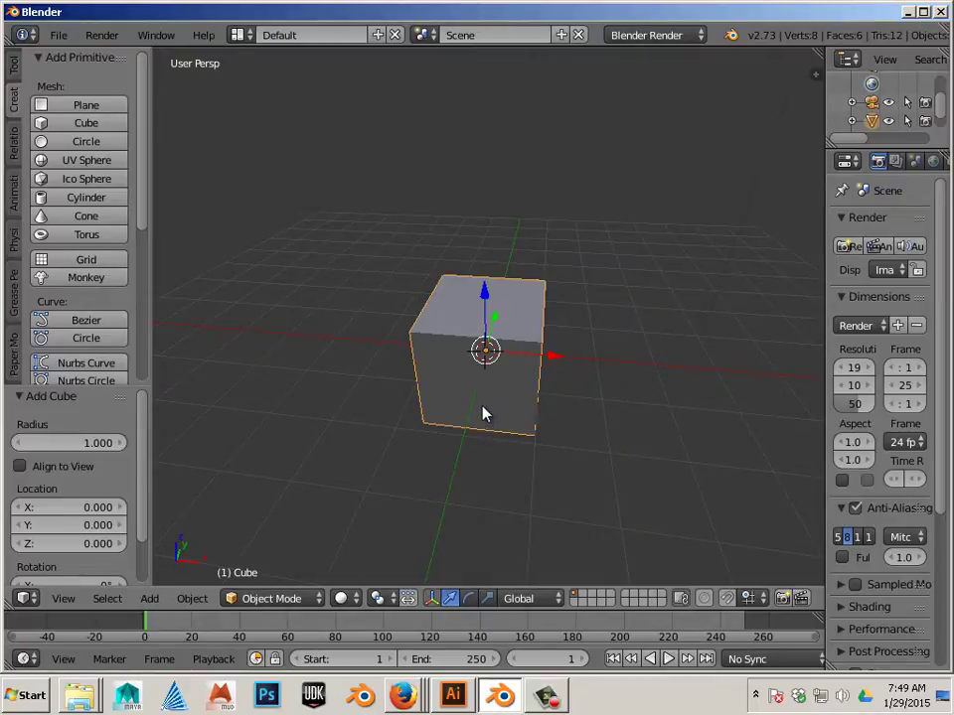
{"action": "key", "text": "x"}
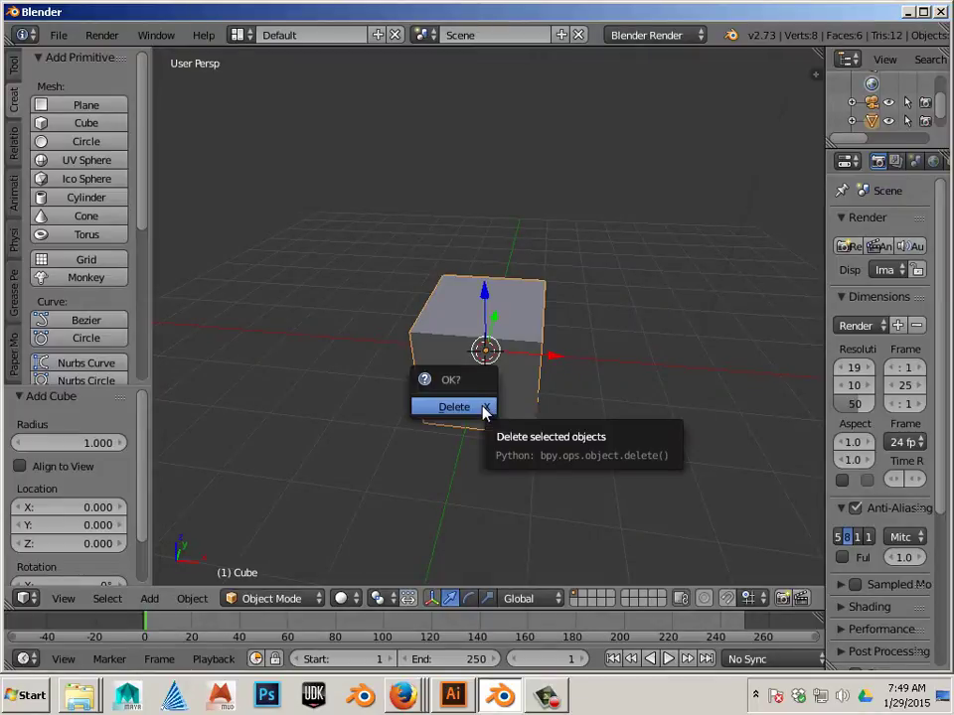
Confirm deleting the cube, then import Butterfly.svg from the Desktop as SVG
{"action": "left_click", "coordinate": [485, 408]}
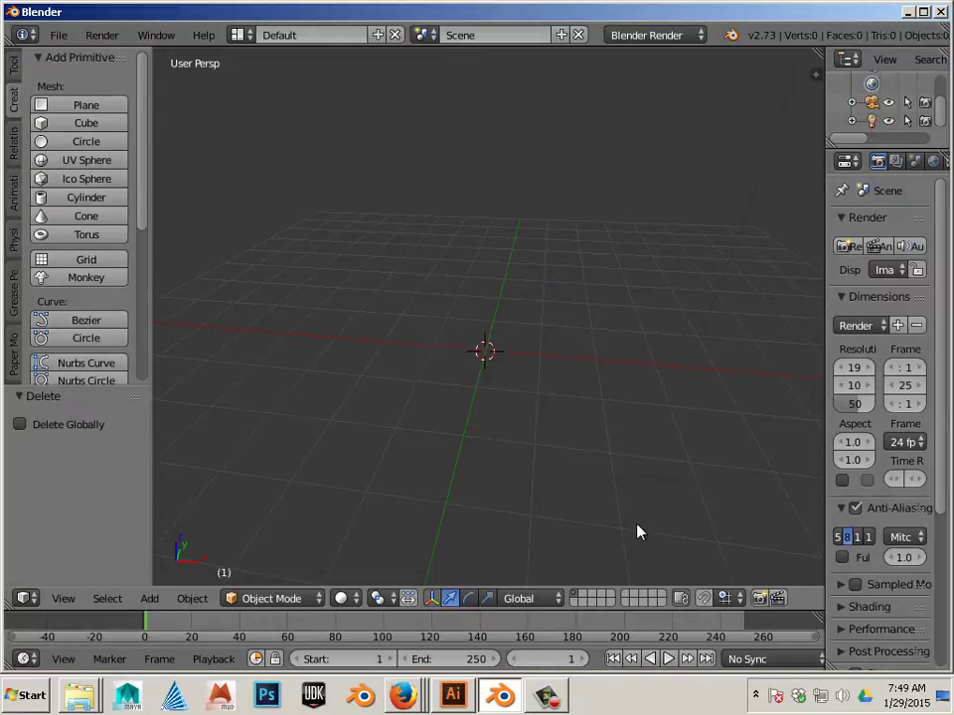
{"action": "left_click", "coordinate": [60, 36]}
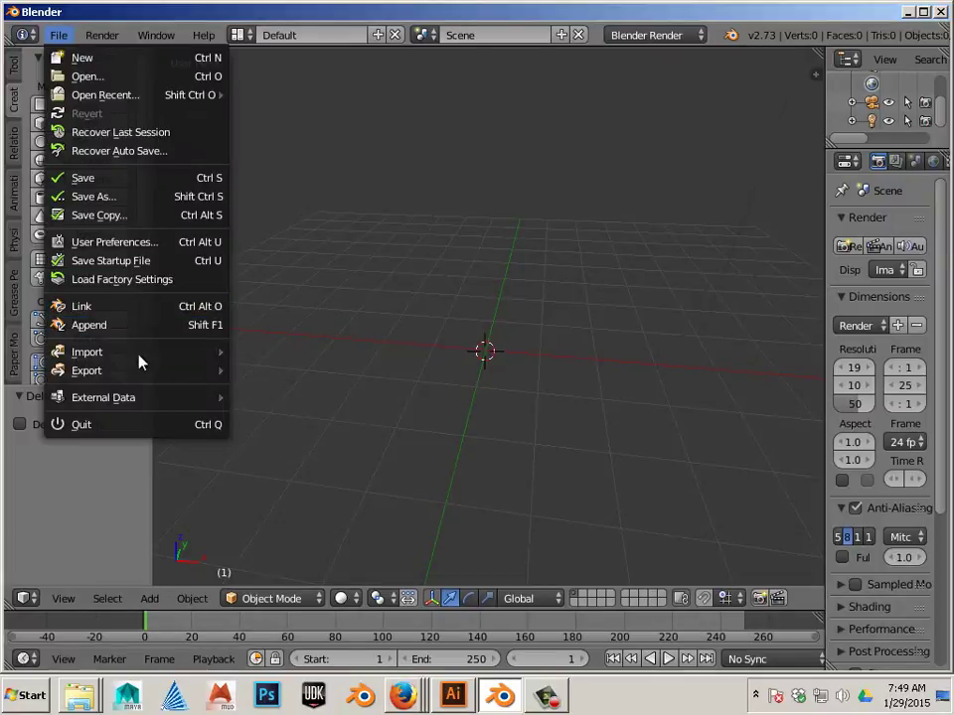
{"action": "mouse_move", "coordinate": [139, 360]}
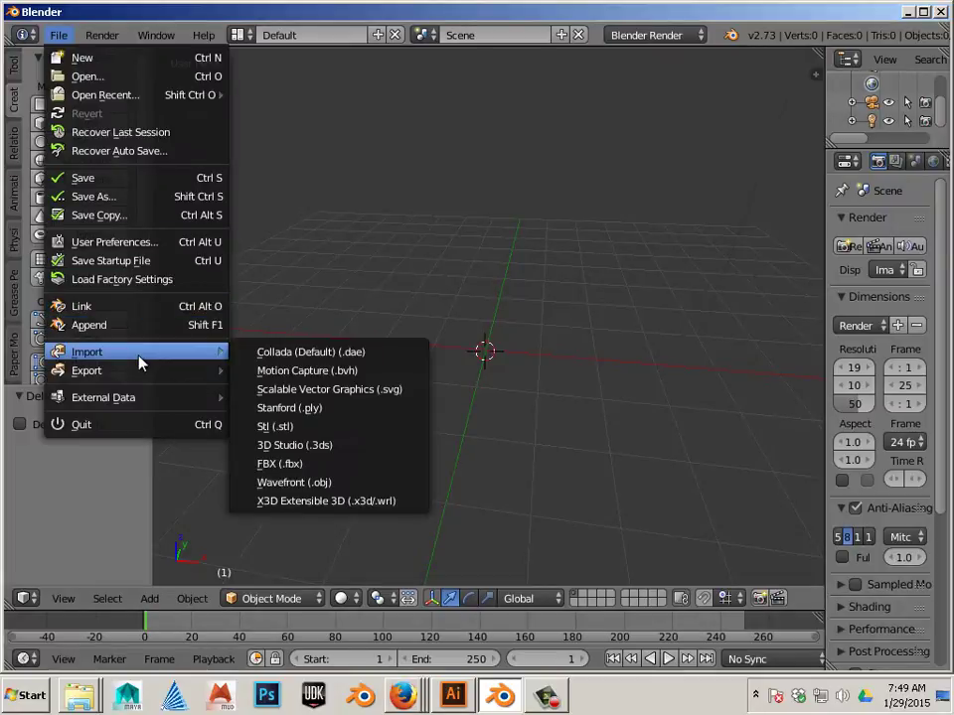
{"action": "left_click", "coordinate": [307, 392]}
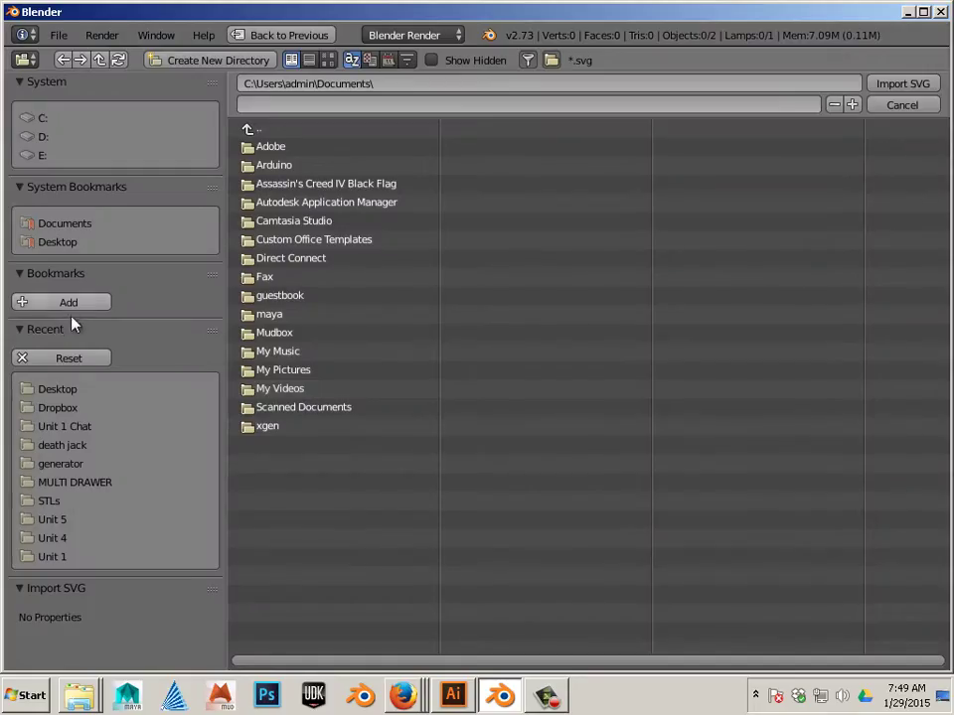
{"action": "left_click", "coordinate": [59, 389]}
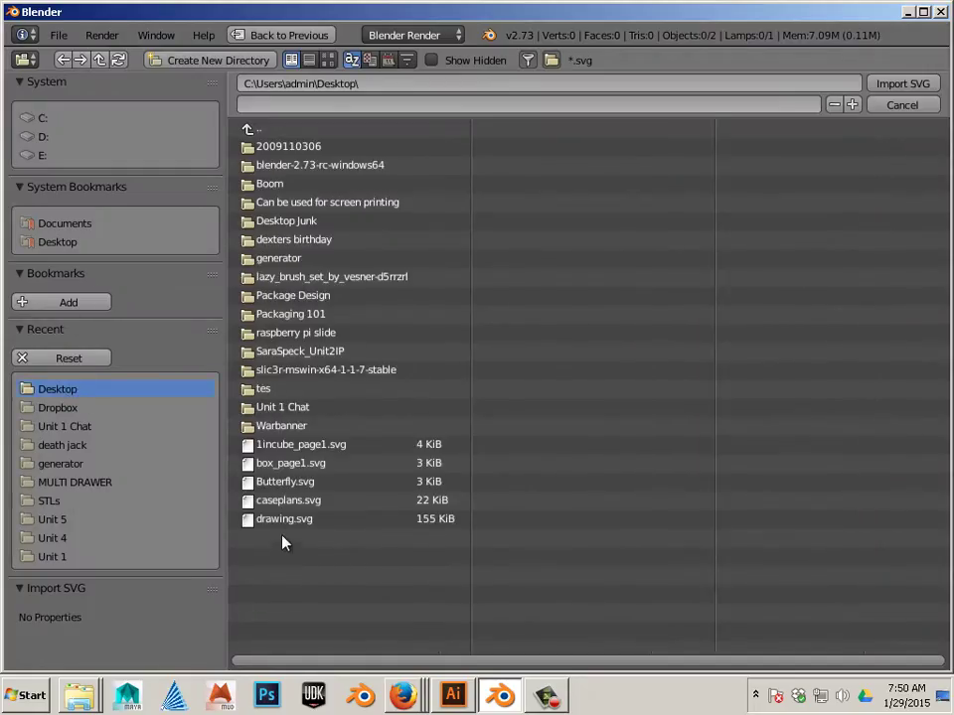
{"action": "left_click", "coordinate": [277, 487]}
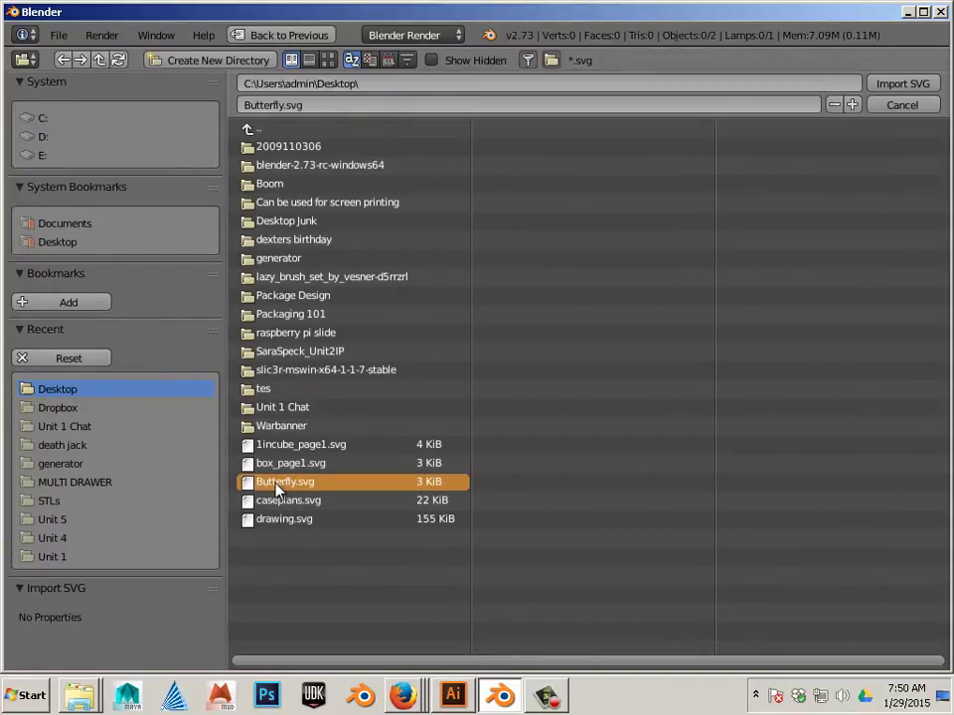
{"action": "left_click", "coordinate": [916, 84]}
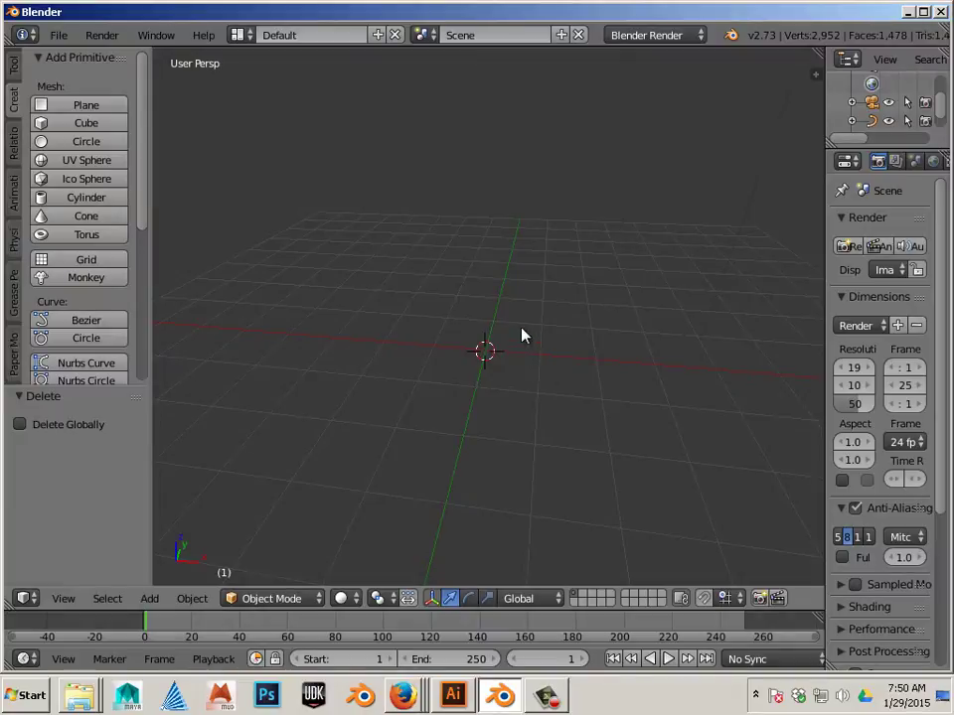
Box-select the tiny butterfly curve and scale it up repeatedly until it is visible
{"action": "left_click_drag", "start_coordinate": [547, 289], "coordinate": [384, 462]}
{"action": "key", "text": "ctrl+alt+s"}
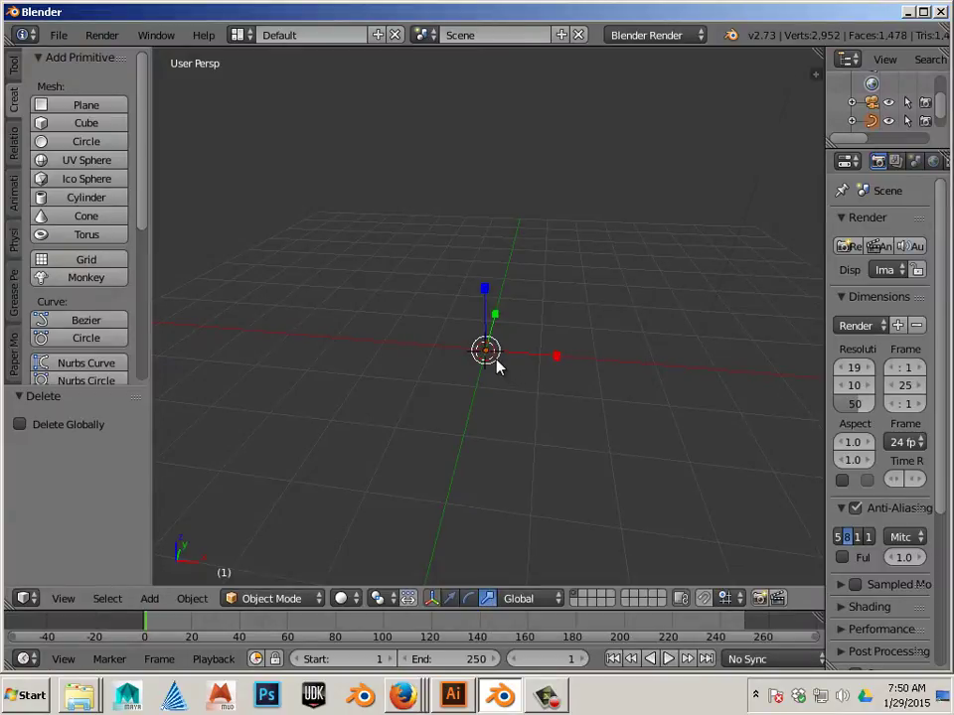
{"action": "left_click_drag", "start_coordinate": [495, 366], "coordinate": [780, 593]}
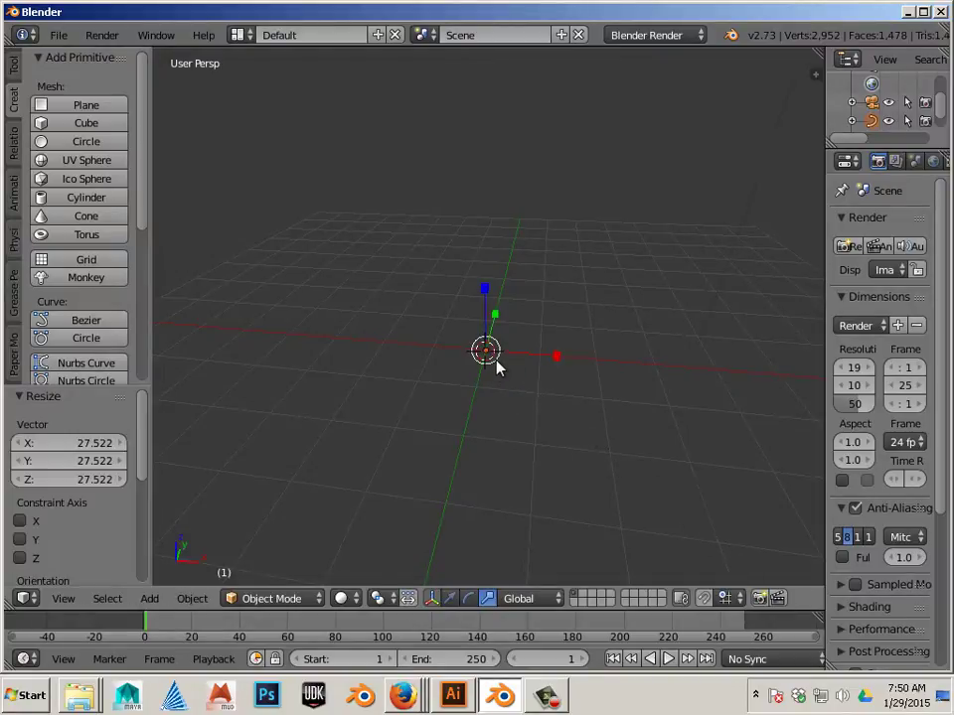
{"action": "key", "text": "s"}
{"action": "left_click", "coordinate": [48, 493]}
{"action": "key", "text": "s"}
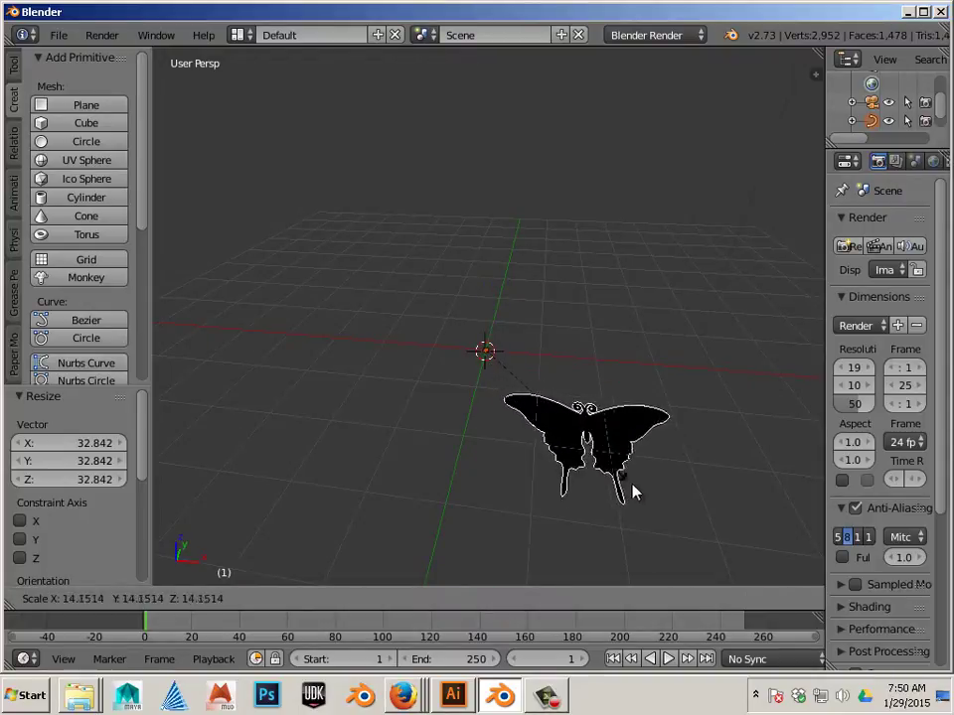
{"action": "left_click", "coordinate": [625, 475]}
{"action": "middle_click_drag", "start_coordinate": [564, 429], "coordinate": [437, 352], "text": "shift"}
{"action": "key", "text": "s"}
{"action": "left_click", "coordinate": [390, 304]}
Fine-tune the size with a 1.465 enlargement, undoing the overshoots including the 1.361 one
{"action": "scroll", "coordinate": [436, 351], "scroll_direction": "down", "scroll_amount": 3}
{"action": "scroll", "coordinate": [328, 317], "scroll_direction": "up", "scroll_amount": 1}
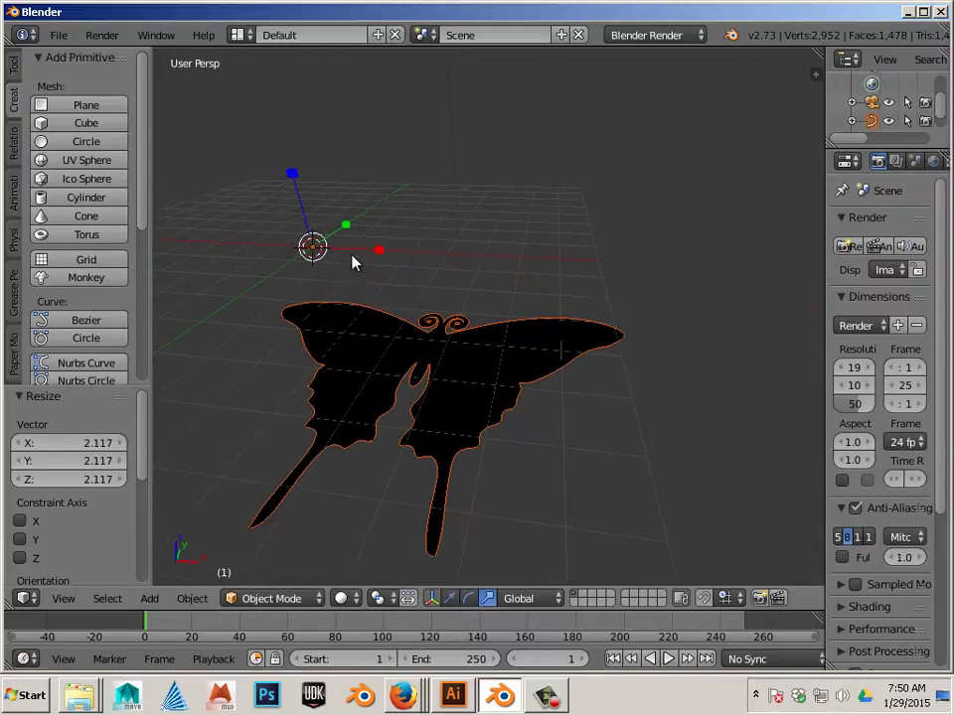
{"action": "key", "text": "s"}
{"action": "left_click", "coordinate": [353, 272]}
{"action": "key", "text": "ctrl+z"}
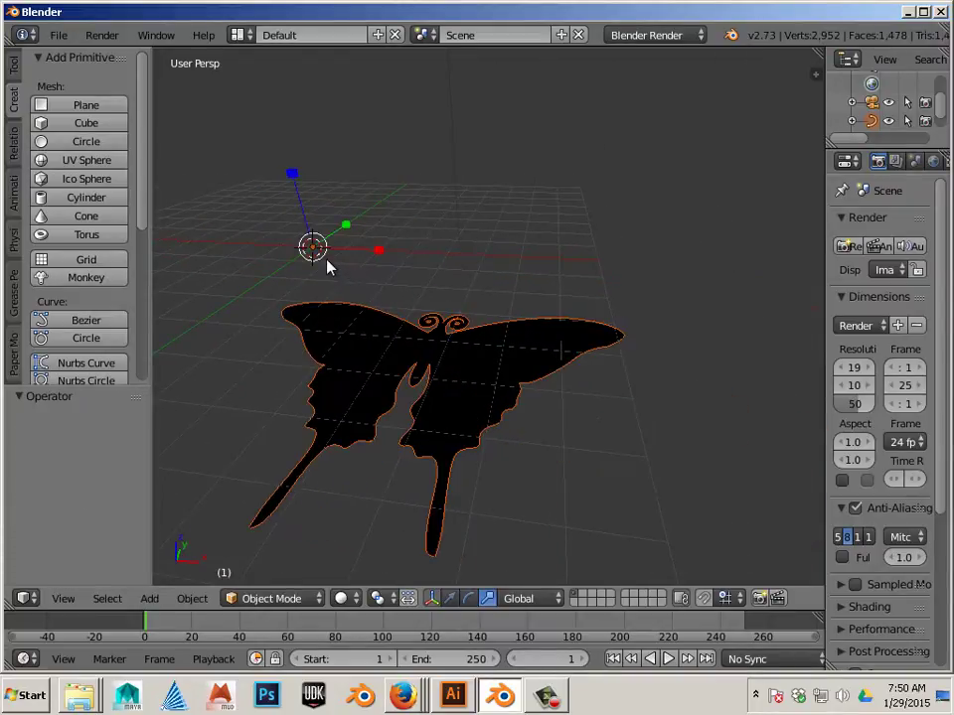
{"action": "key", "text": "s"}
{"action": "left_click", "coordinate": [329, 271]}
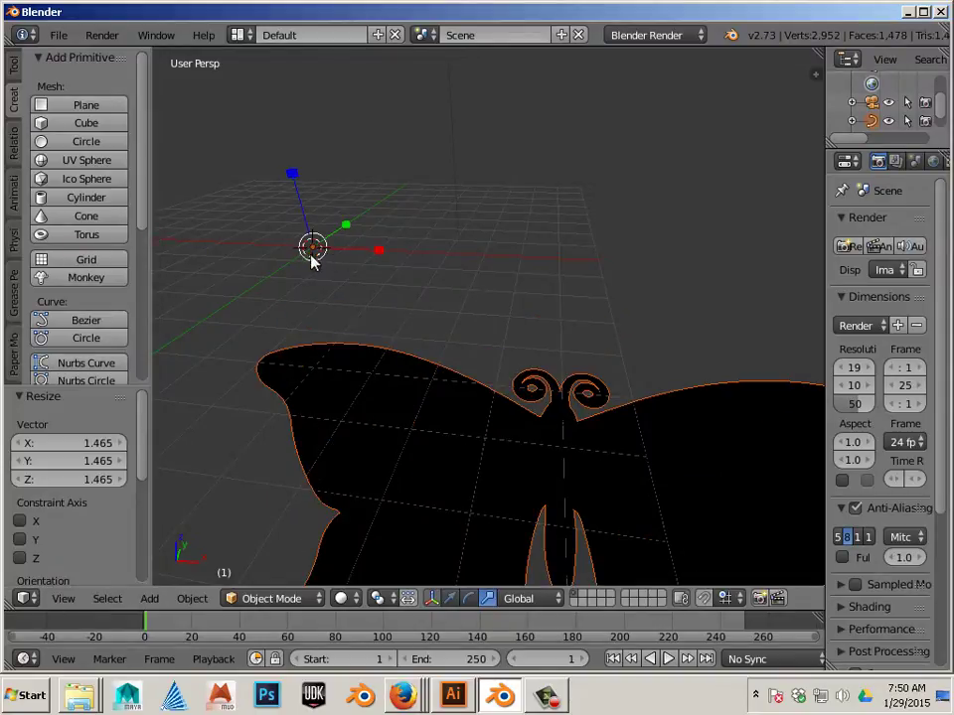
{"action": "key", "text": "s"}
{"action": "left_click", "coordinate": [402, 257]}
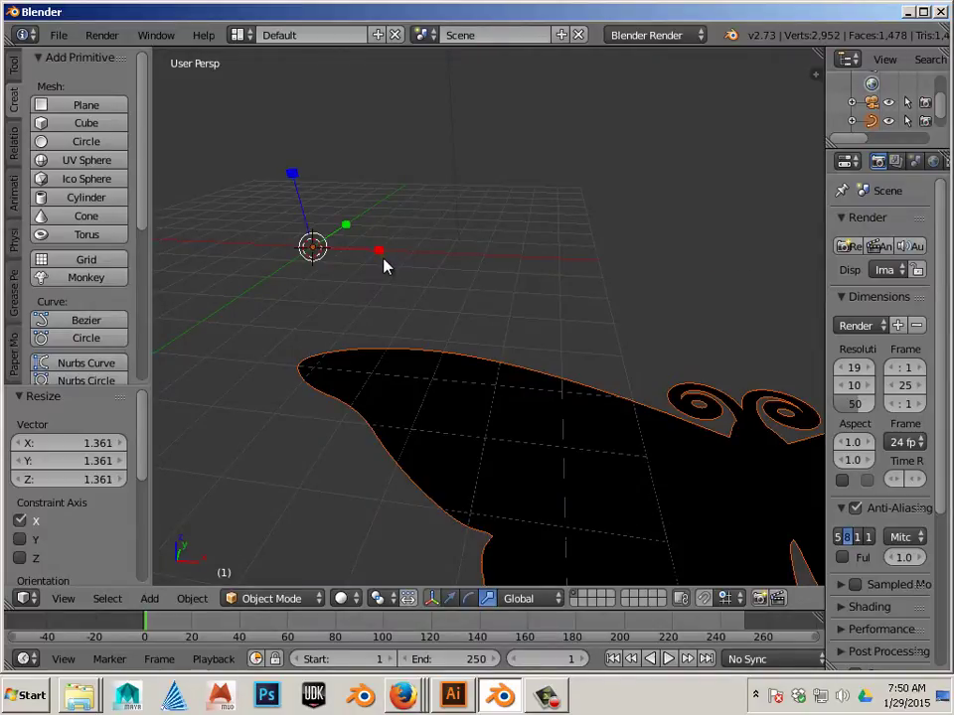
{"action": "key", "text": "ctrl+z"}
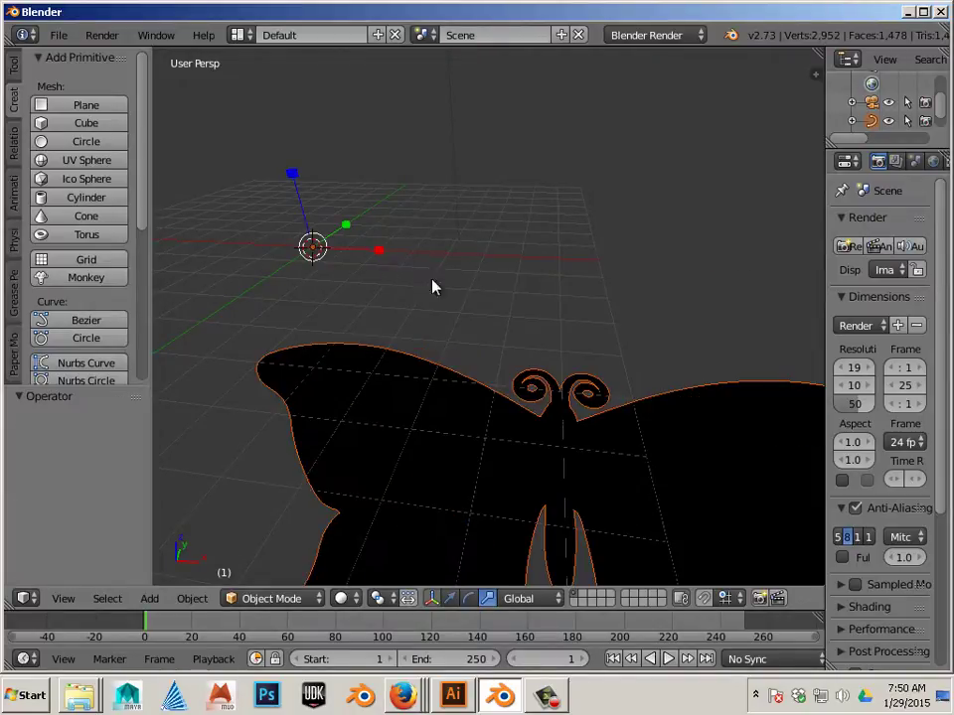
Frame the whole butterfly, deselect everything, and reselect the butterfly curve
{"action": "scroll", "coordinate": [482, 299], "scroll_direction": "down", "scroll_amount": 2}
{"action": "middle_click_drag", "start_coordinate": [533, 300], "coordinate": [498, 265]}
{"action": "scroll", "coordinate": [500, 264], "scroll_direction": "up", "scroll_amount": 1}
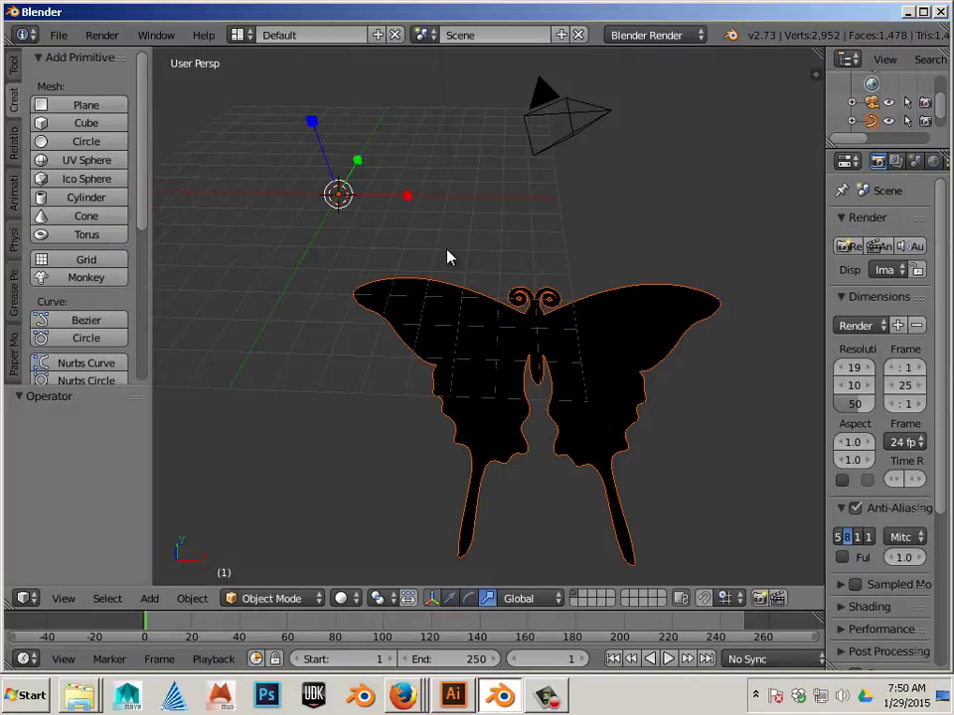
{"action": "key", "text": "a"}
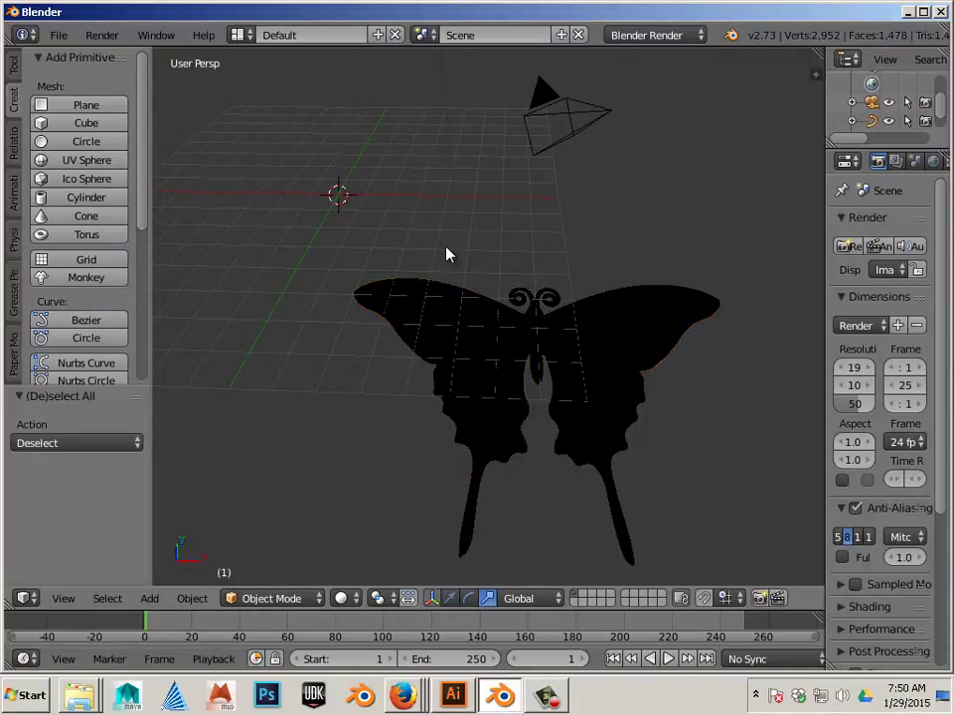
{"action": "right_click", "coordinate": [463, 315]}
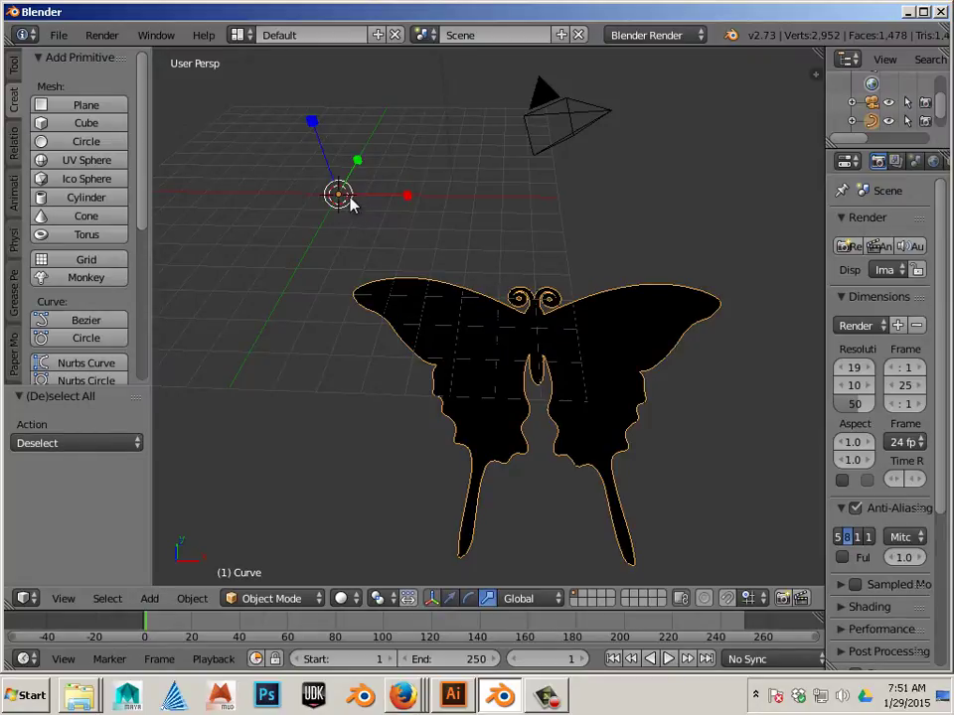
Apply Origin to Geometry so the butterfly's origin sits at its median centre
{"action": "left_click", "coordinate": [193, 600]}
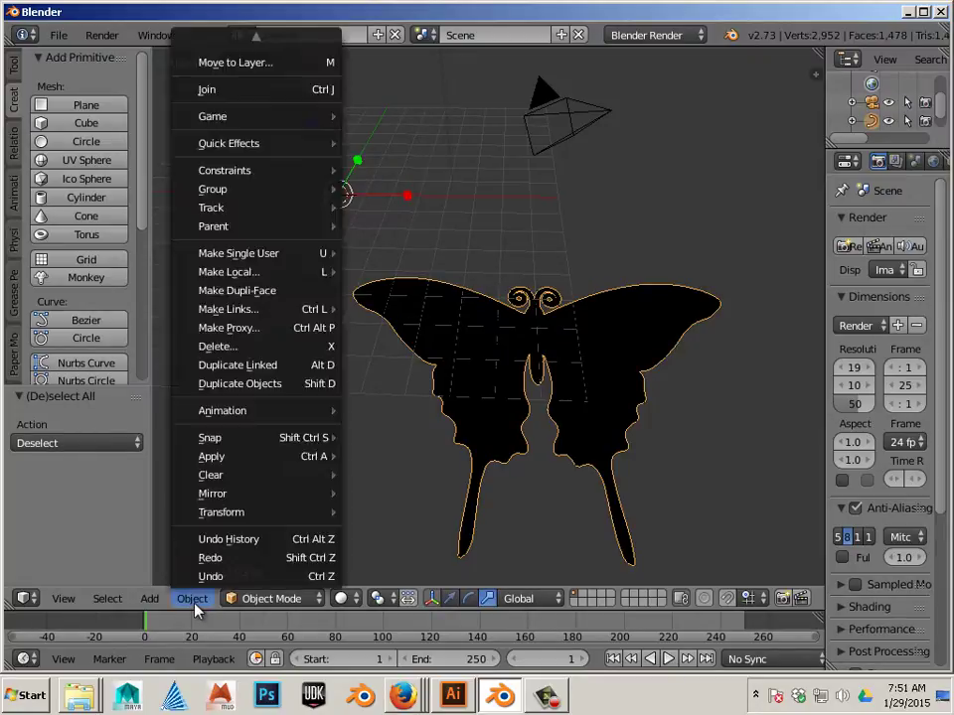
{"action": "mouse_move", "coordinate": [245, 523]}
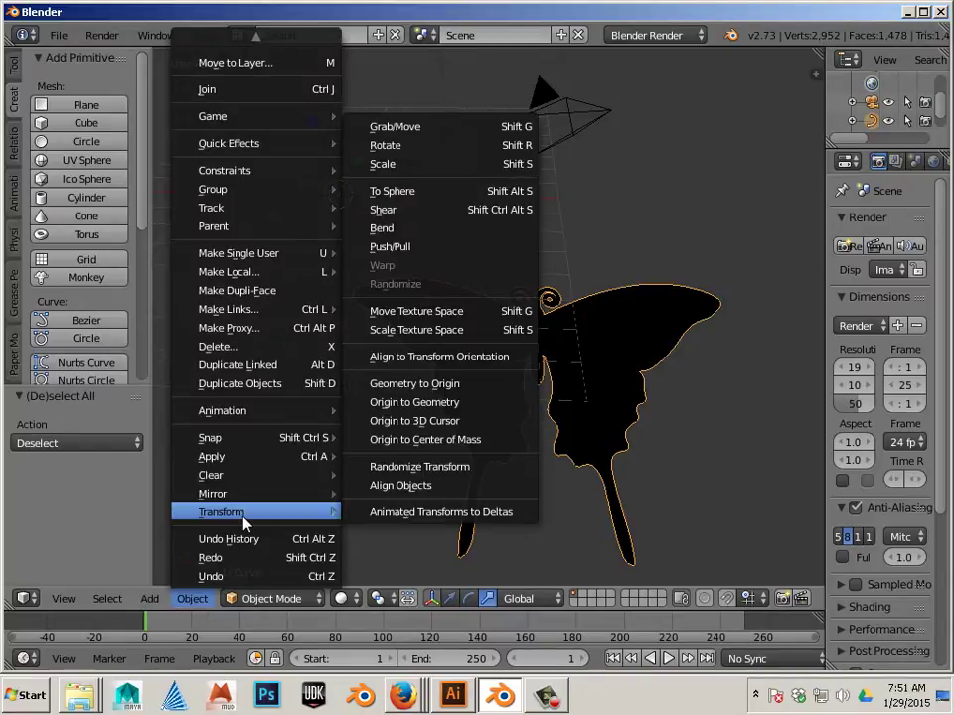
{"action": "left_click", "coordinate": [437, 409]}
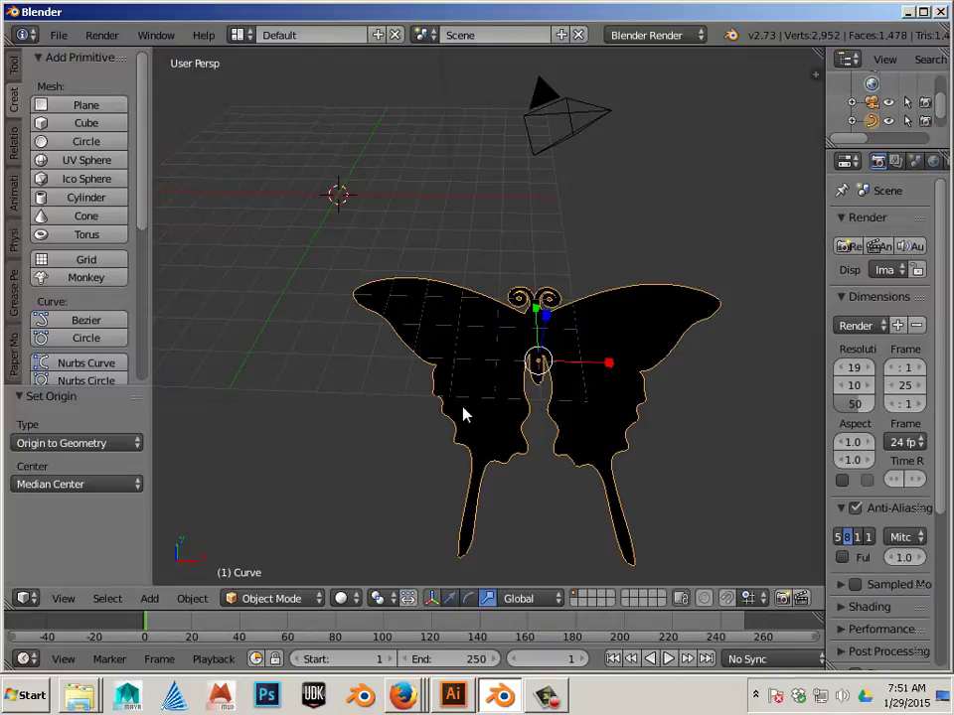
In the N sidebar, set the butterfly's location to 0, 0, 0
{"action": "key", "text": "n"}
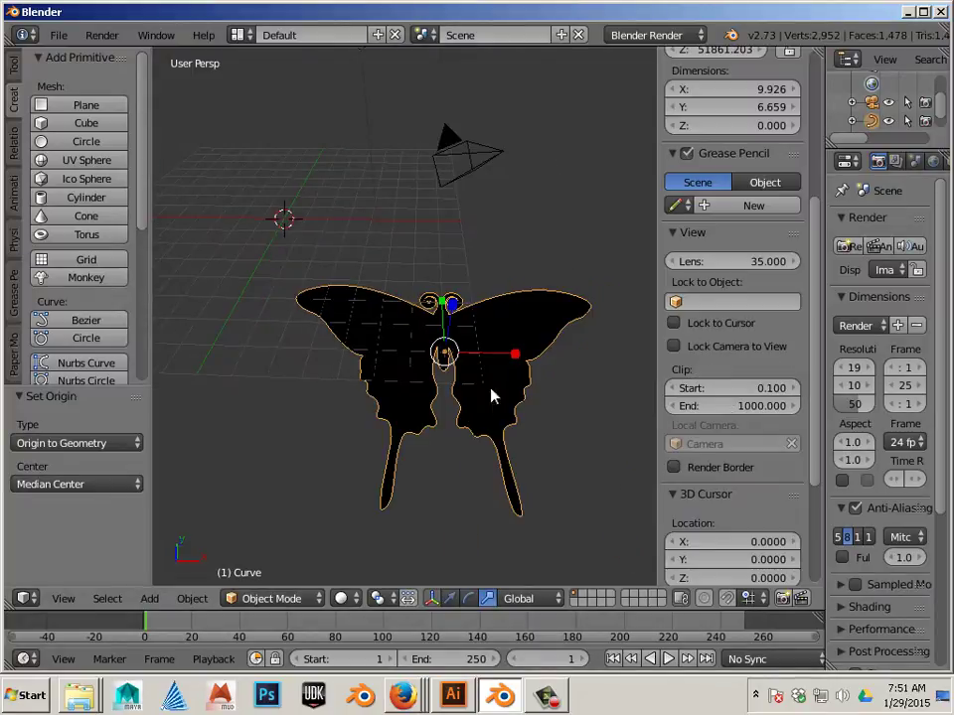
{"action": "left_click_drag", "start_coordinate": [812, 287], "coordinate": [816, 128]}
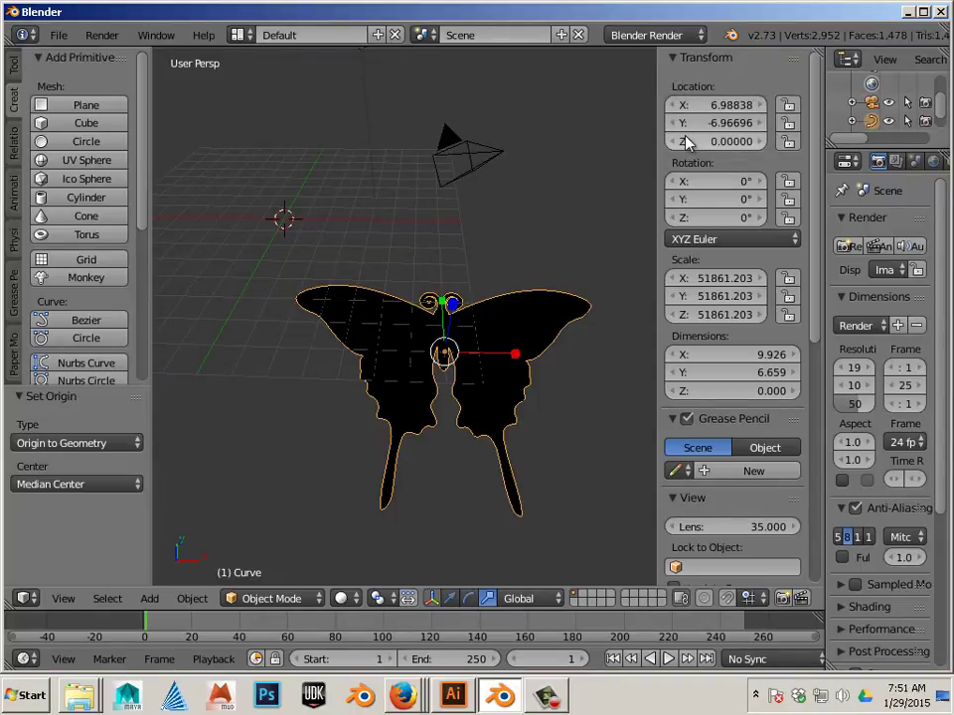
{"action": "left_click", "coordinate": [729, 105]}
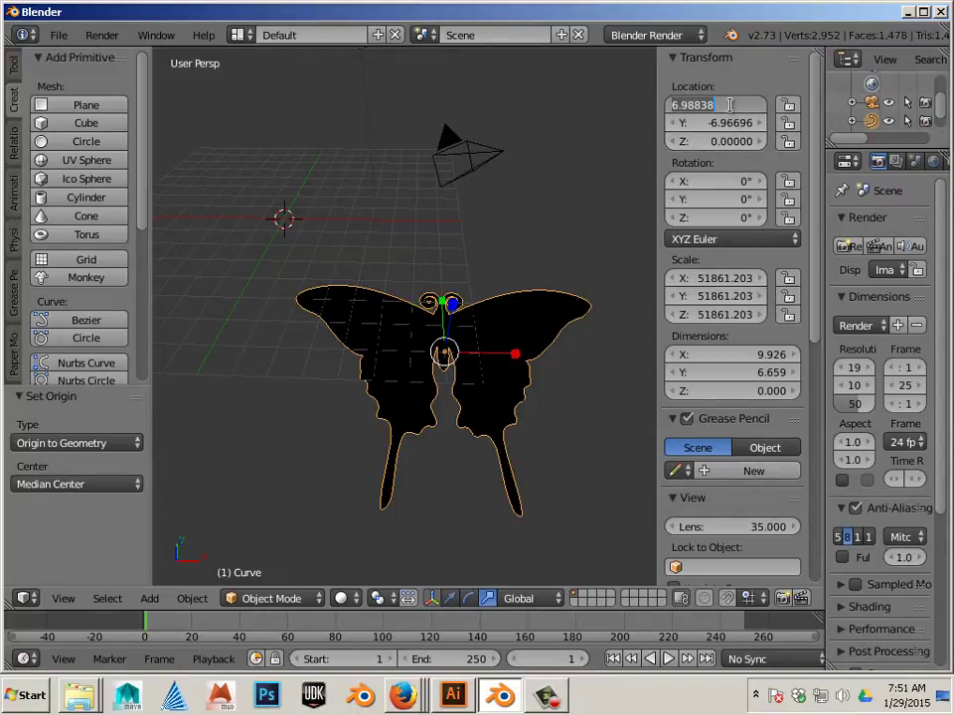
{"action": "type", "text": "0"}
{"action": "key", "text": "Tab"}
{"action": "type", "text": "0"}
{"action": "key", "text": "Tab"}
{"action": "key", "text": "Return"}
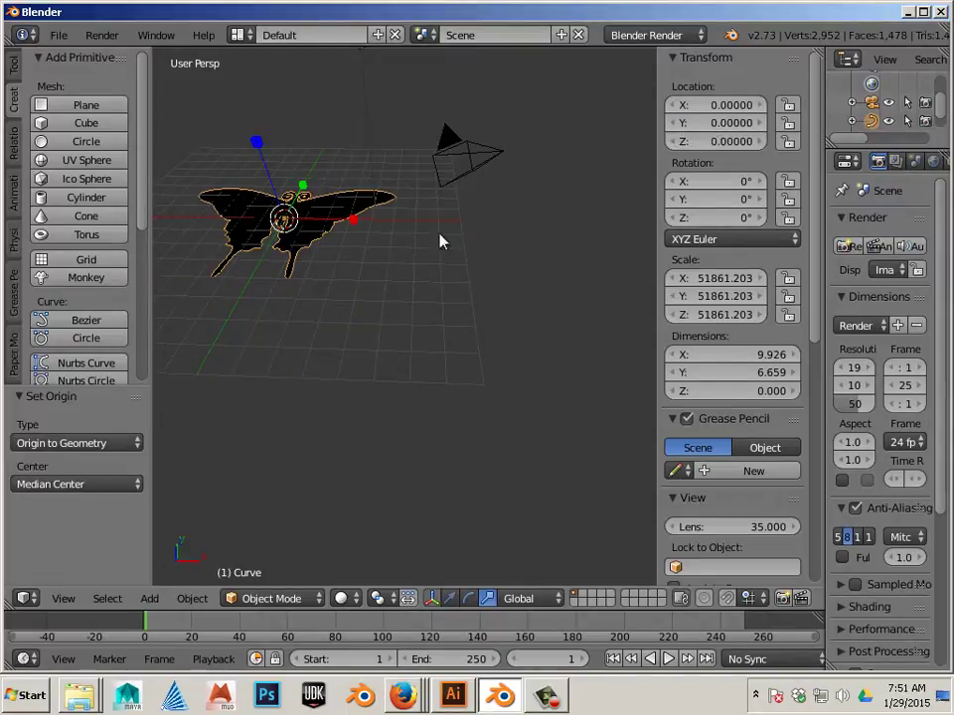
Deselect the butterfly and orbit around it to inspect it at the world origin
{"action": "key", "text": "a"}
{"action": "middle_click_drag", "start_coordinate": [285, 399], "coordinate": [424, 466]}
{"action": "scroll", "coordinate": [444, 473], "scroll_direction": "up", "scroll_amount": 4}
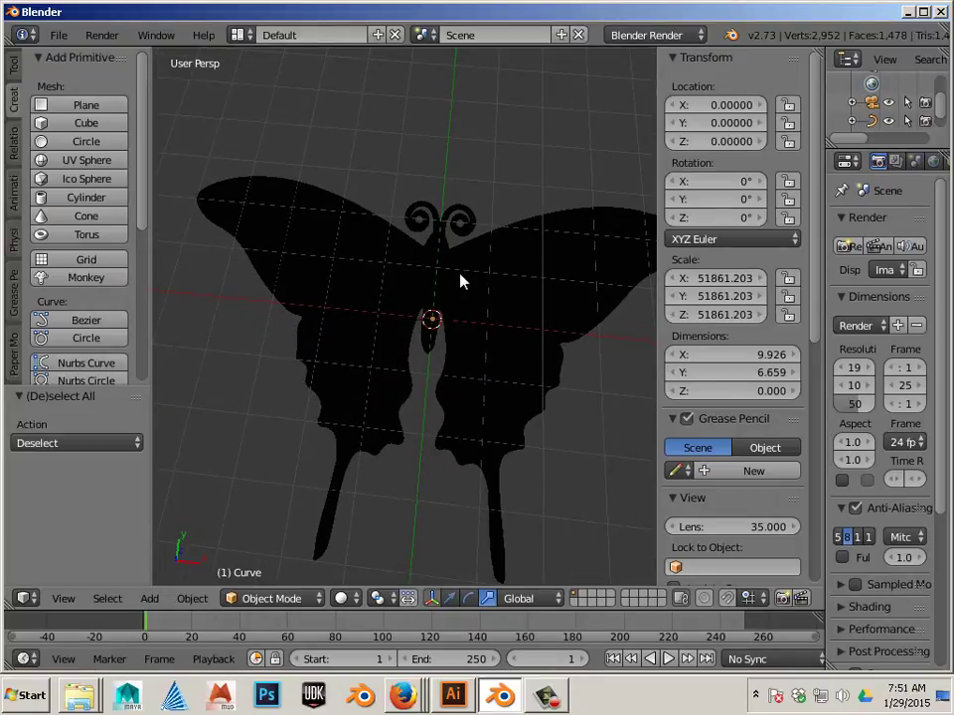
{"action": "scroll", "coordinate": [457, 276], "scroll_direction": "down", "scroll_amount": 3}
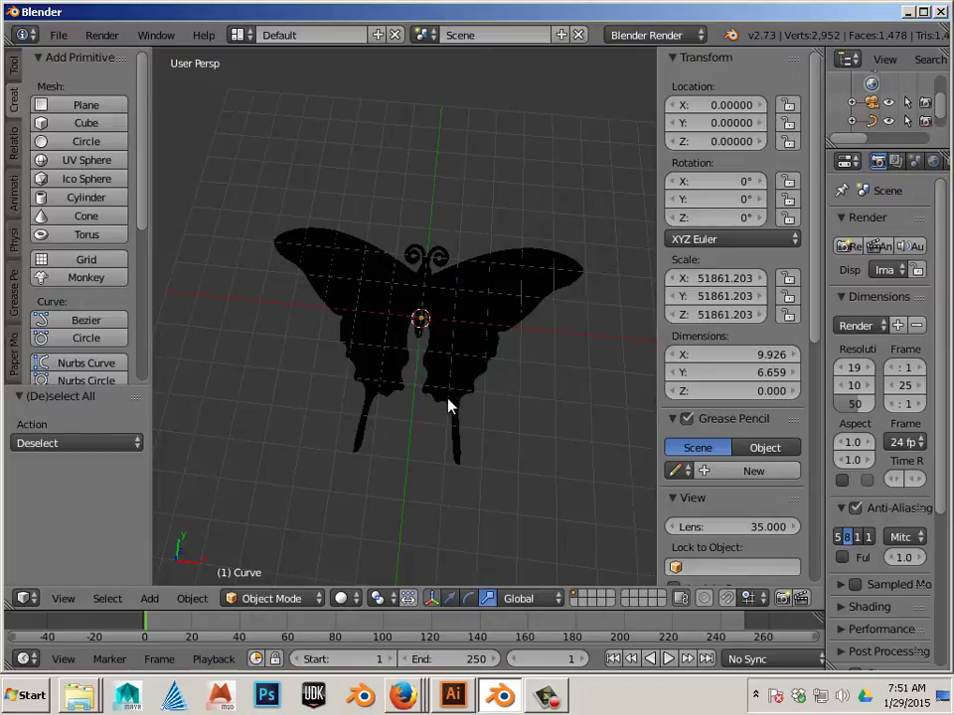
{"action": "middle_click_drag", "start_coordinate": [389, 423], "coordinate": [415, 399]}
{"action": "scroll", "coordinate": [457, 422], "scroll_direction": "up", "scroll_amount": 4}
{"action": "scroll", "coordinate": [419, 418], "scroll_direction": "down", "scroll_amount": 5}
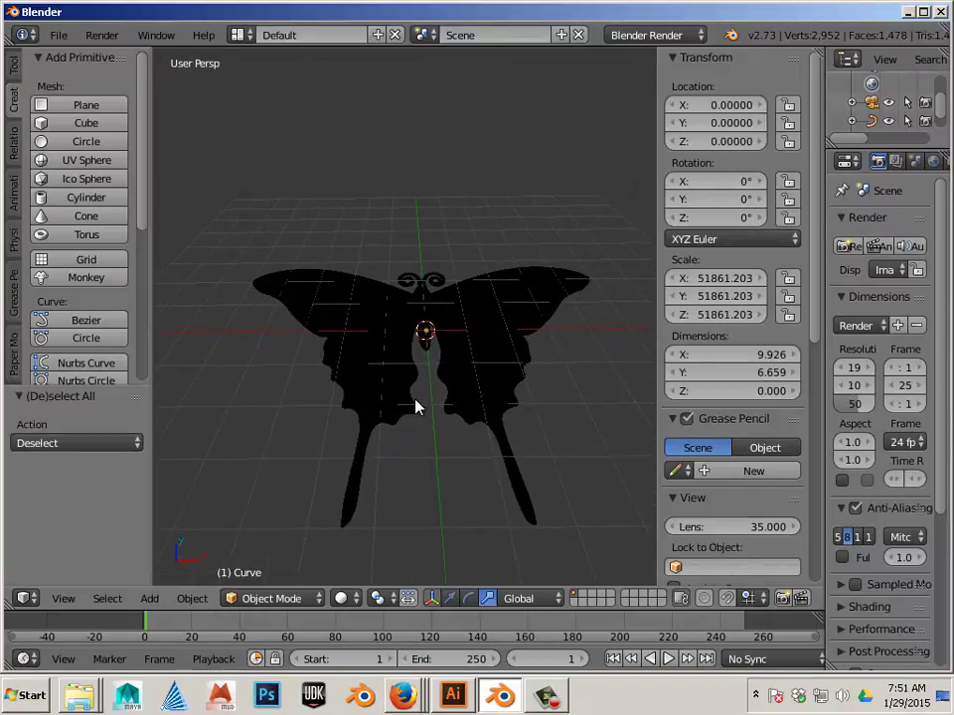
Select the butterfly curve and toggle it into Edit Mode and back to Object Mode
{"action": "right_click", "coordinate": [486, 407]}
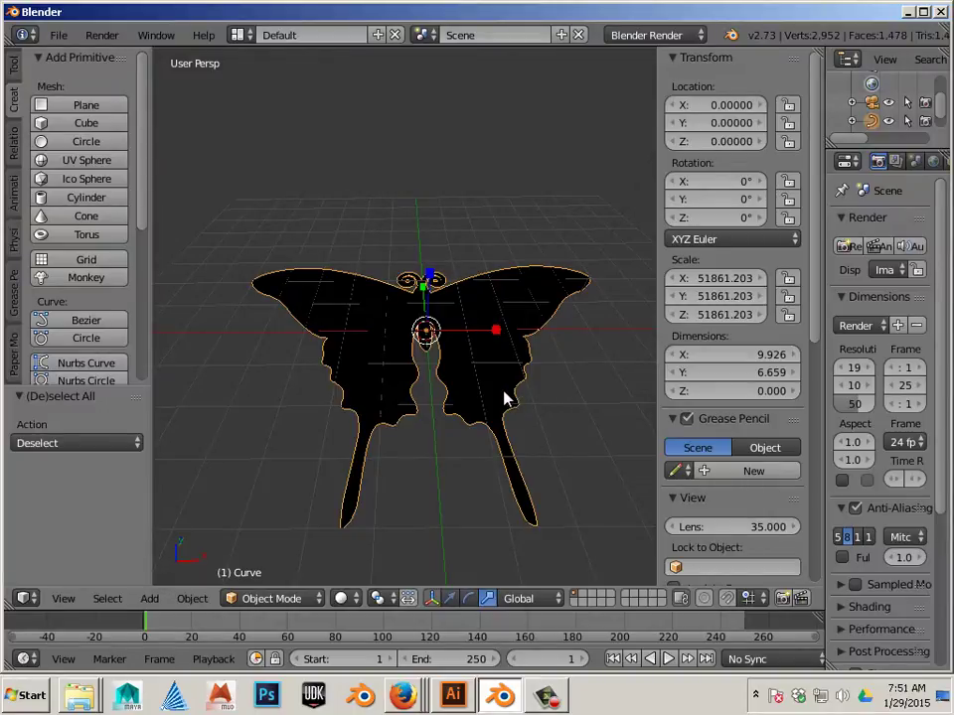
{"action": "key", "text": "Tab"}
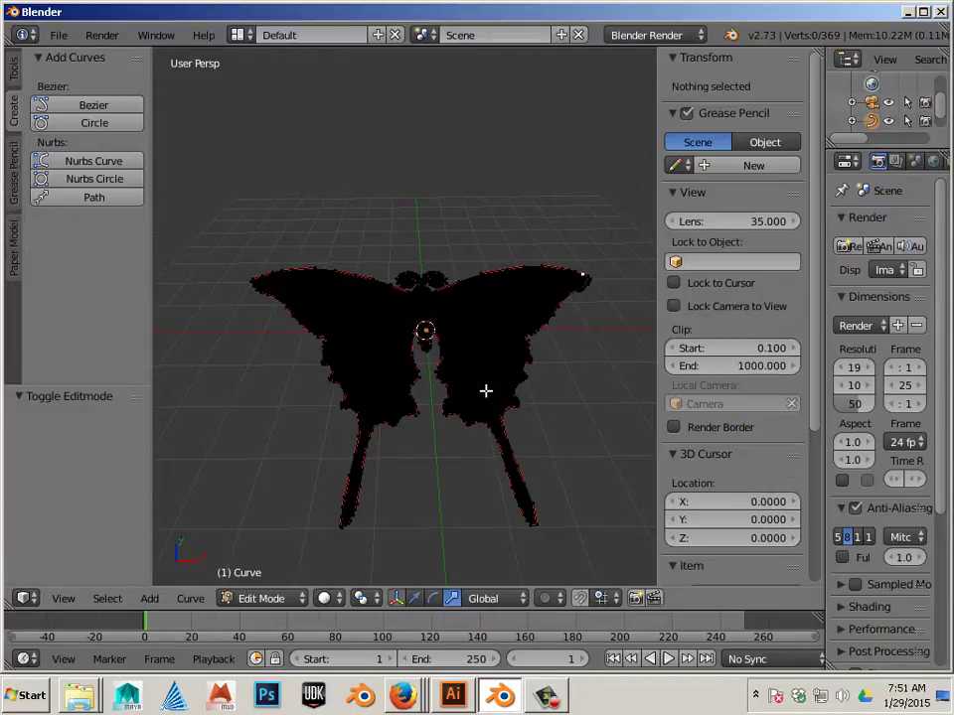
{"action": "key", "text": "Tab"}
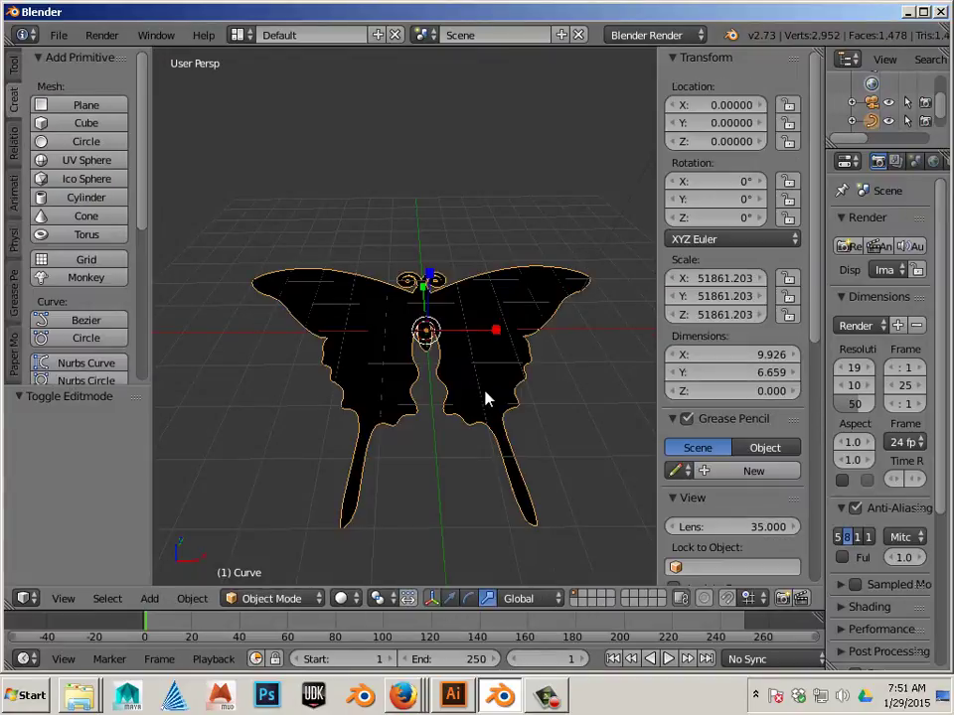
{"action": "left_click", "coordinate": [265, 601]}
{"action": "left_click", "coordinate": [267, 558]}
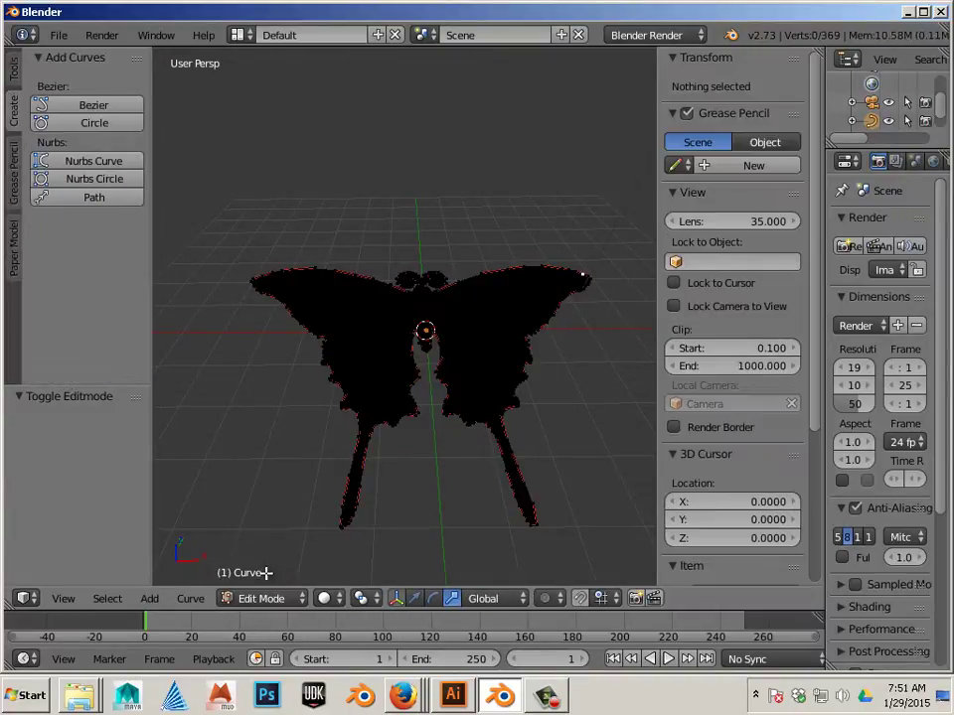
{"action": "left_click", "coordinate": [255, 598]}
{"action": "left_click", "coordinate": [270, 577]}
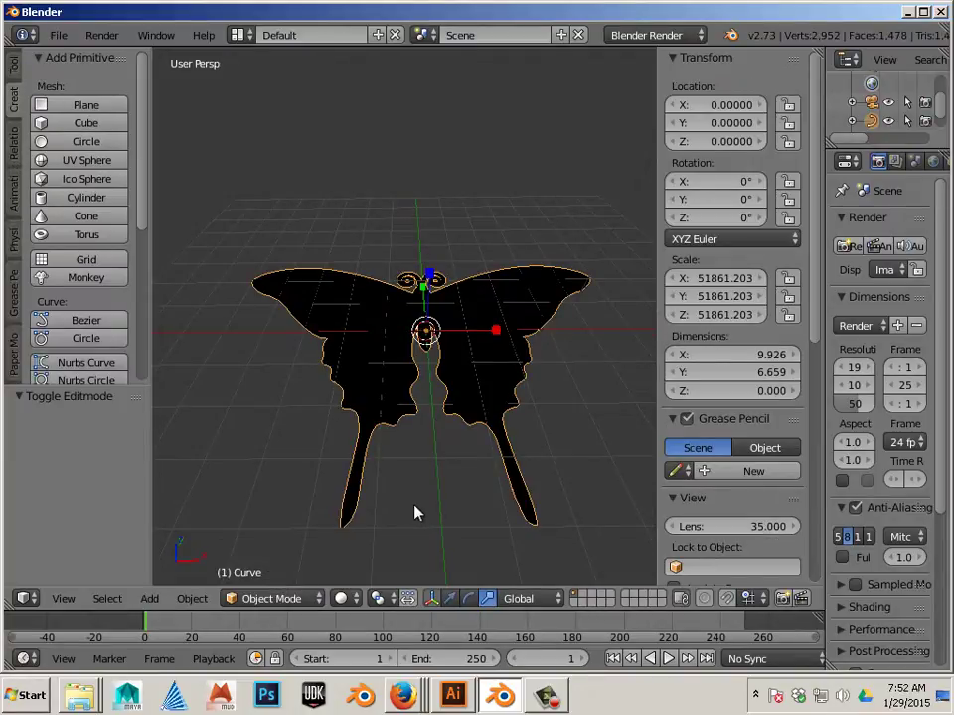
Toggle wireframe and back to solid display, then widen the Properties editor
{"action": "key", "text": "z"}
{"action": "key", "text": "z"}
{"action": "key", "text": "z"}
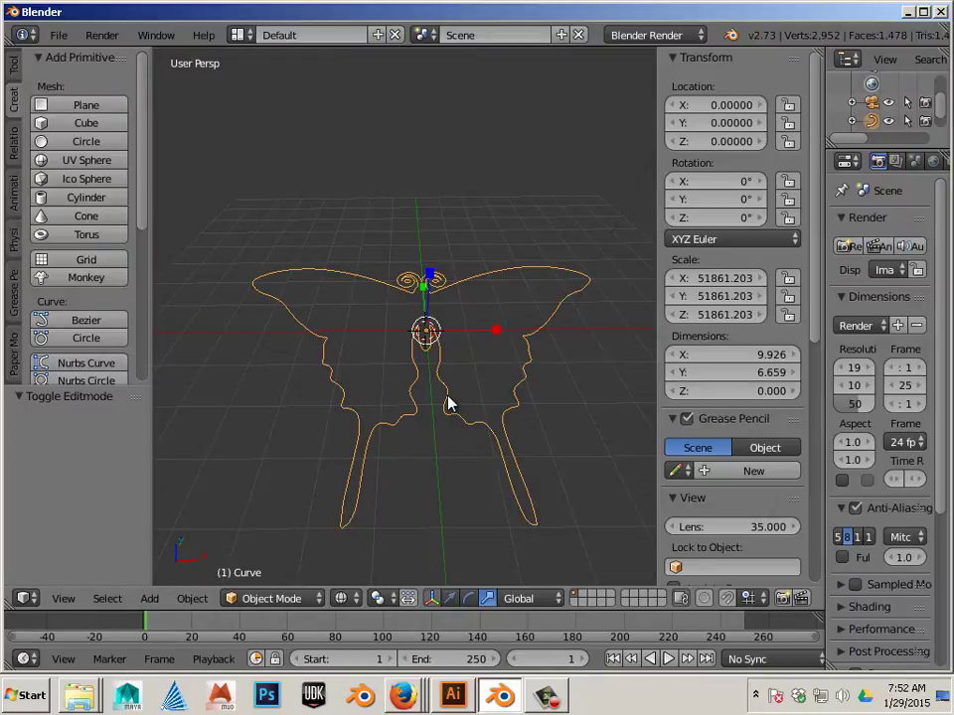
{"action": "key", "text": "z"}
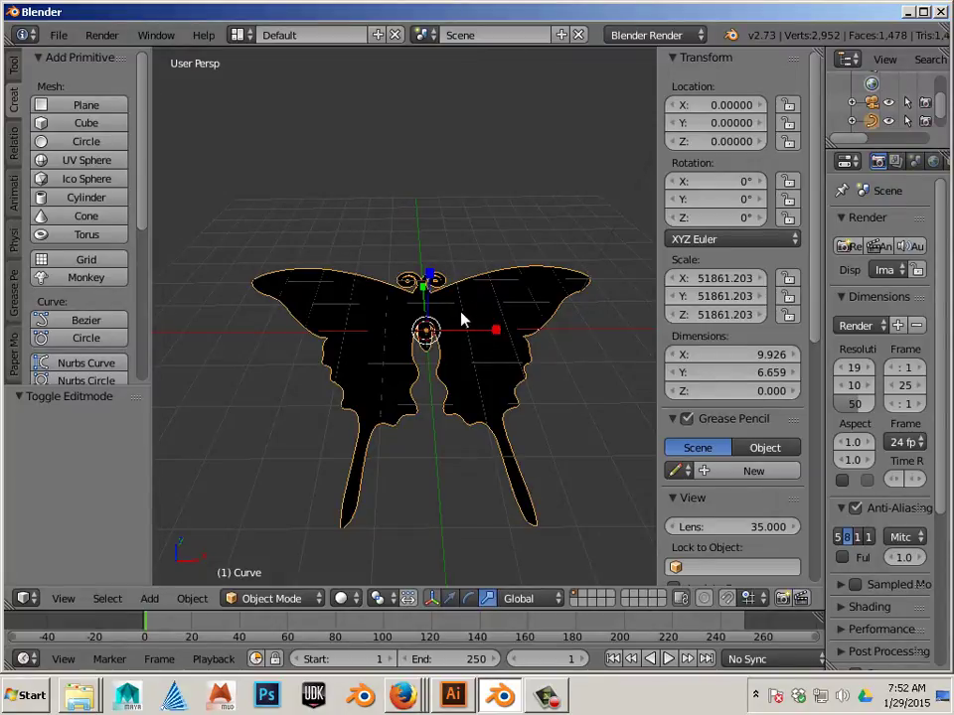
{"action": "left_click_drag", "start_coordinate": [823, 307], "coordinate": [708, 303]}
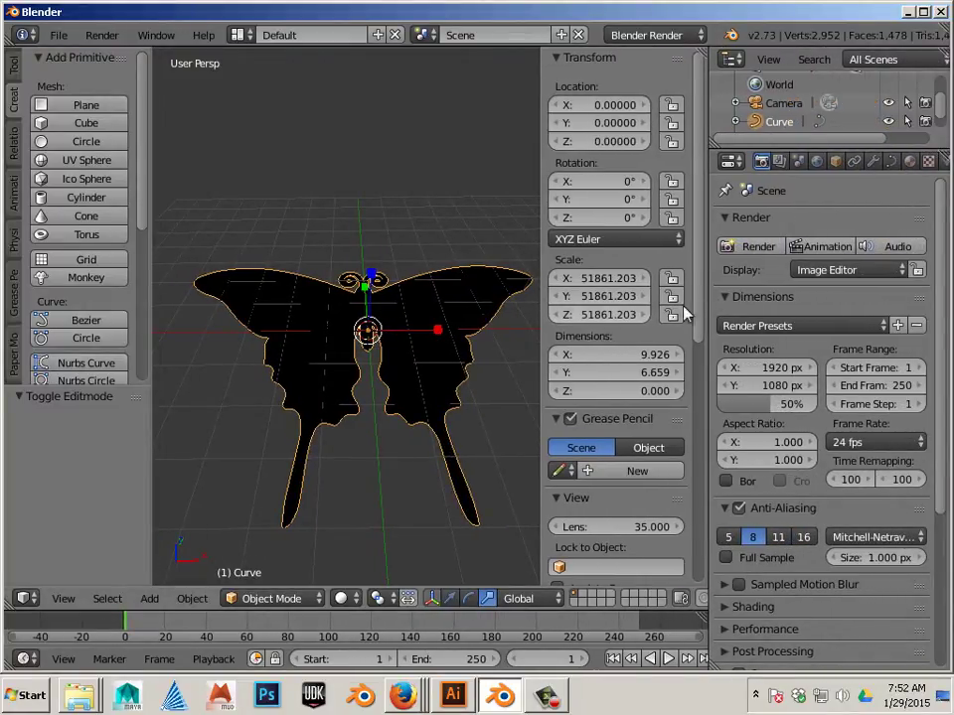
Unlink the SVGMat material from the butterfly curve and widen the 3D view again
{"action": "left_click", "coordinate": [910, 163]}
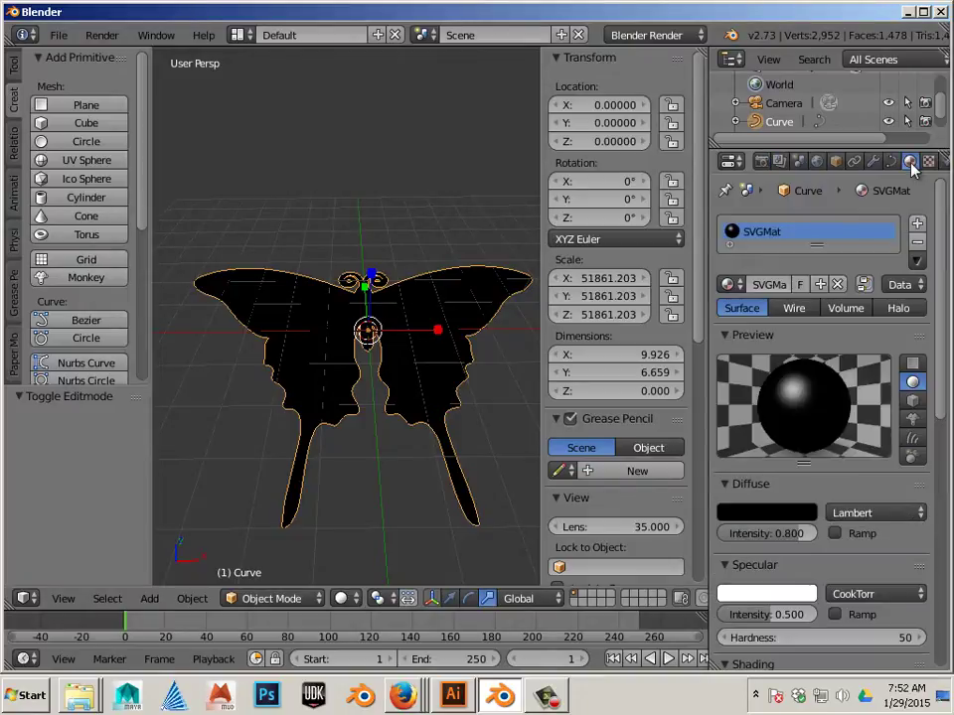
{"action": "left_click", "coordinate": [837, 285]}
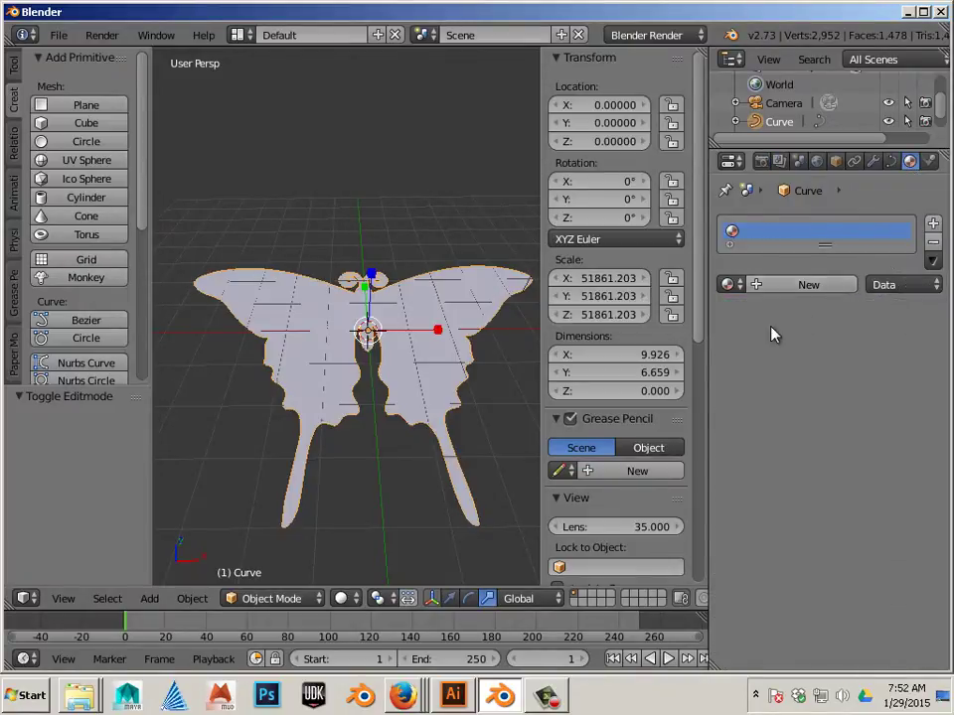
{"action": "left_click_drag", "start_coordinate": [708, 349], "coordinate": [880, 359]}
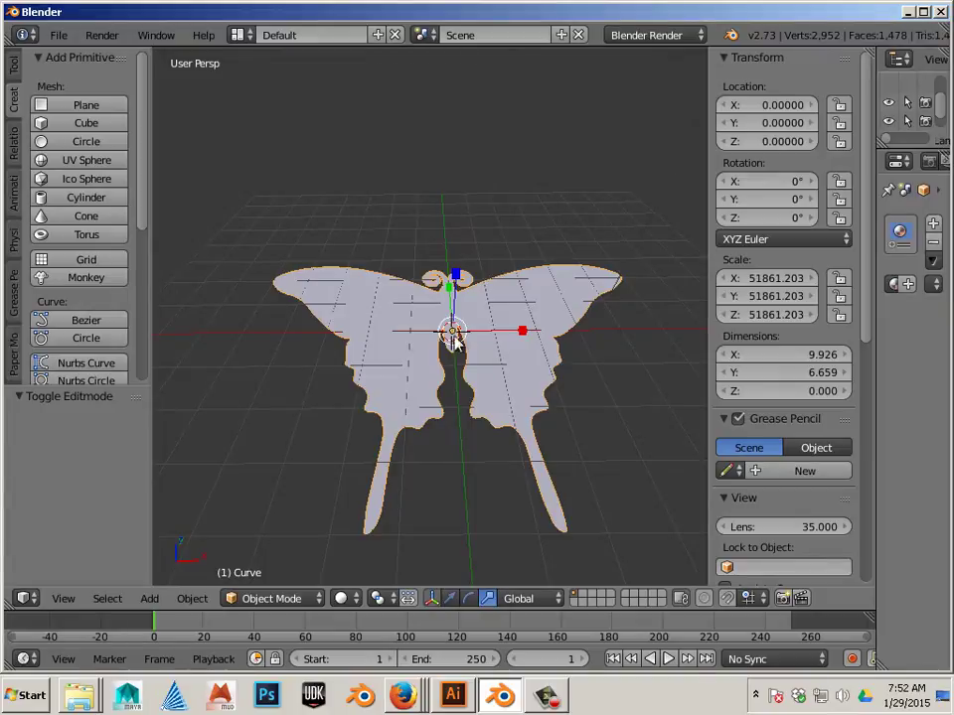
Convert the butterfly curve to a mesh via Convert to Mesh from Curve/Meta/Surf/Text
{"action": "left_click", "coordinate": [191, 599]}
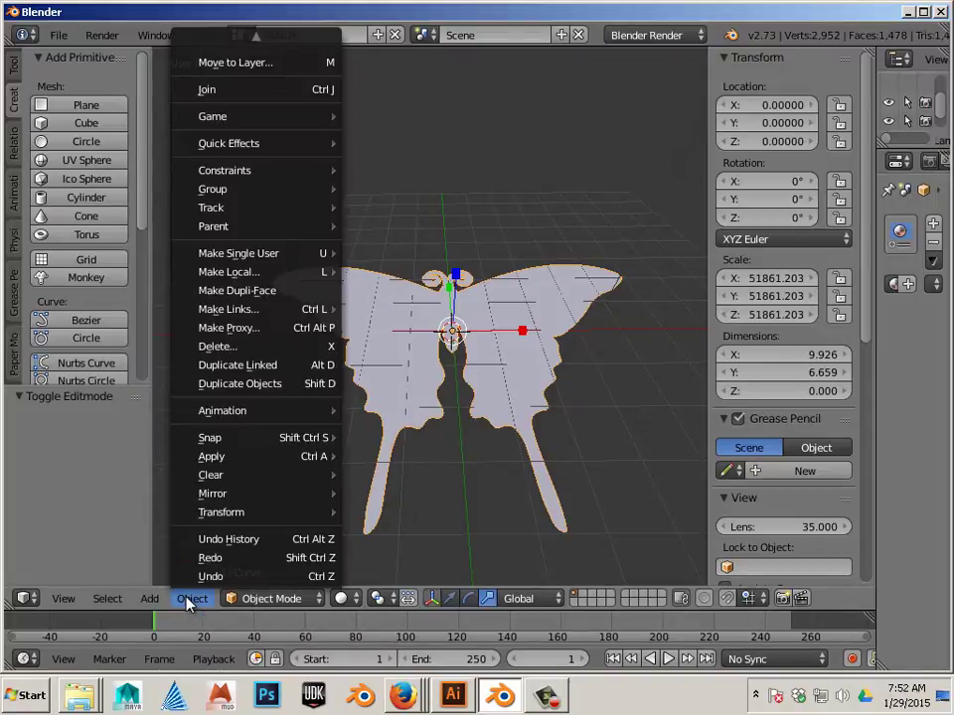
{"action": "mouse_move", "coordinate": [281, 46]}
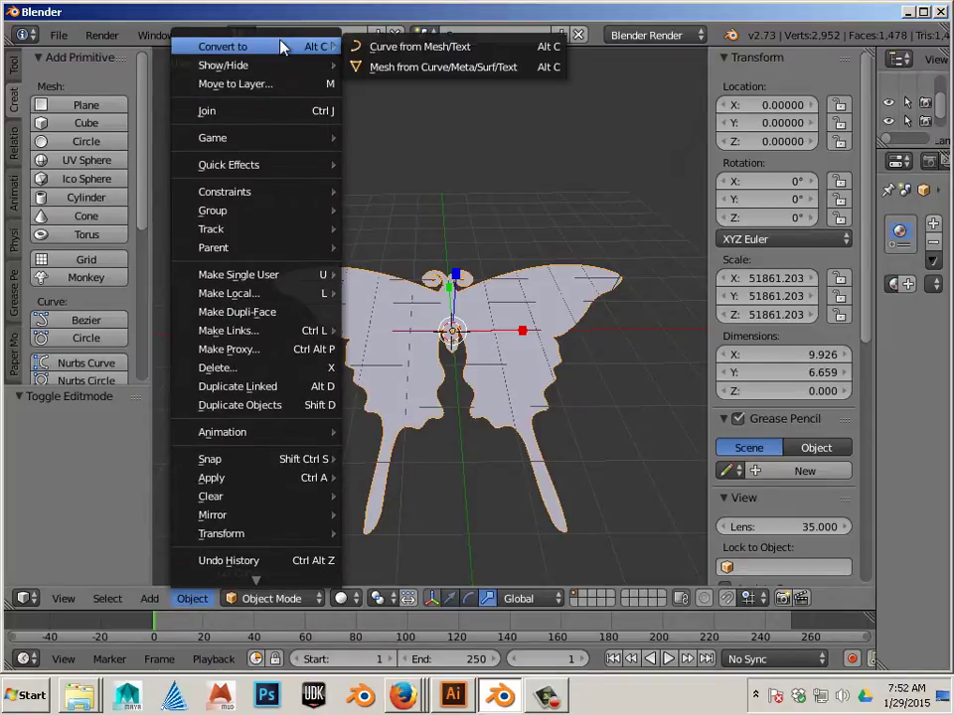
{"action": "left_click", "coordinate": [402, 67]}
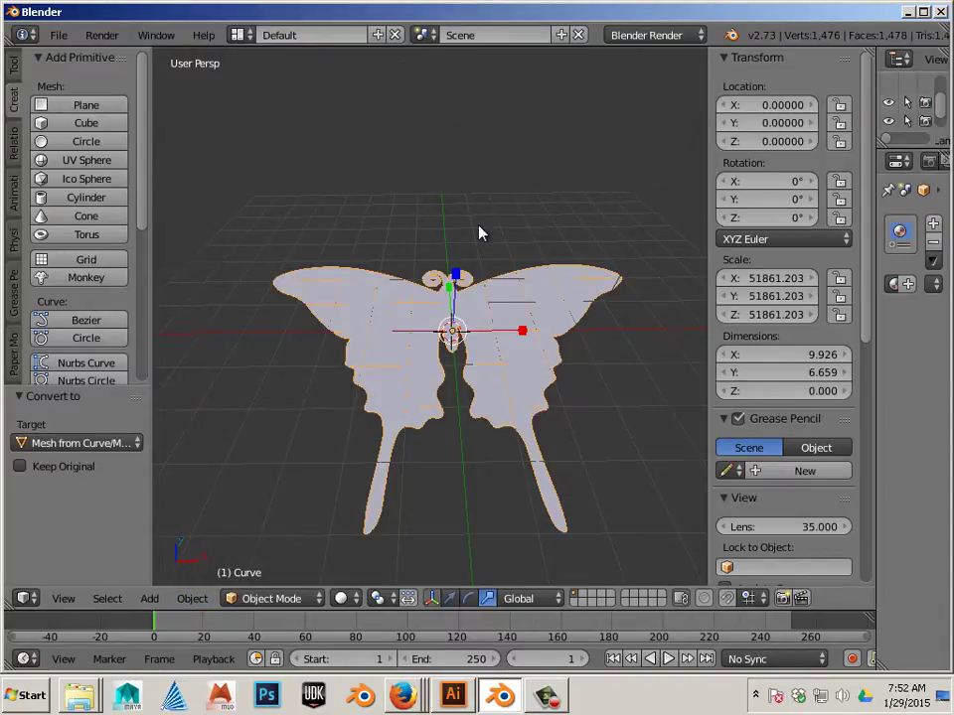
{"action": "scroll", "coordinate": [479, 232], "scroll_direction": "up", "scroll_amount": 1}
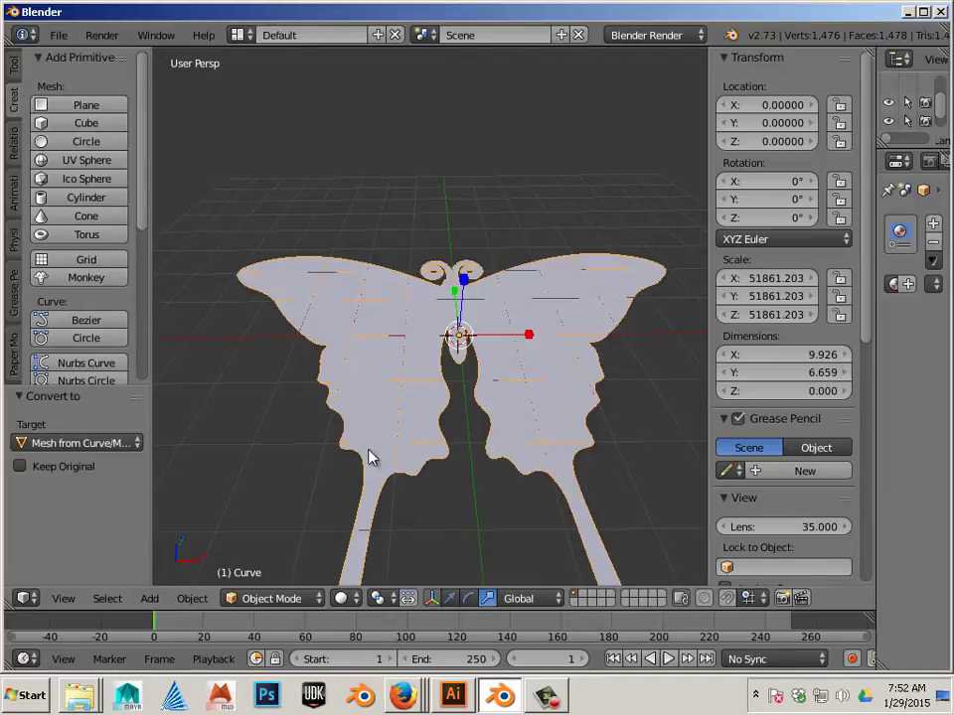
Enter Edit Mode on the butterfly and turn off Limit selection to visible
{"action": "key", "text": "Tab"}
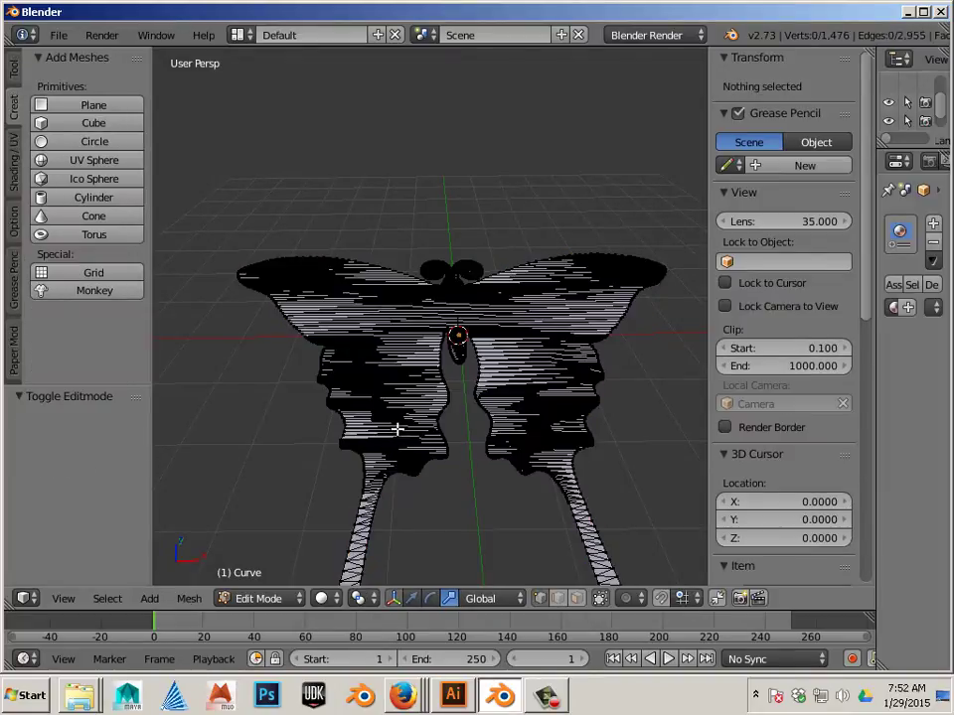
{"action": "middle_click_drag", "start_coordinate": [458, 490], "coordinate": [360, 466]}
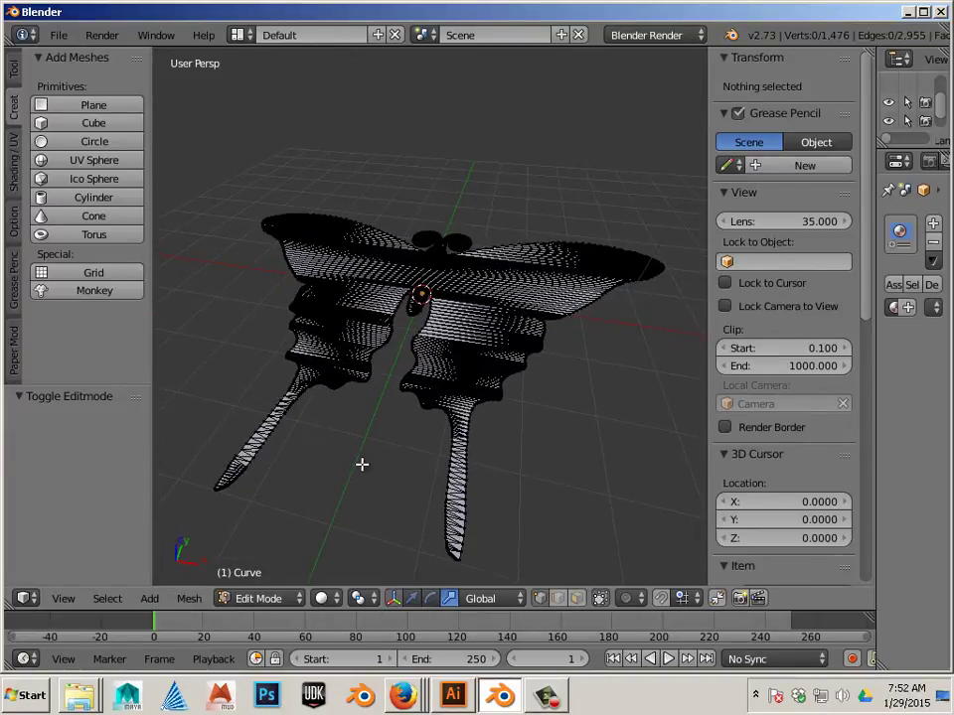
{"action": "left_click", "coordinate": [577, 599]}
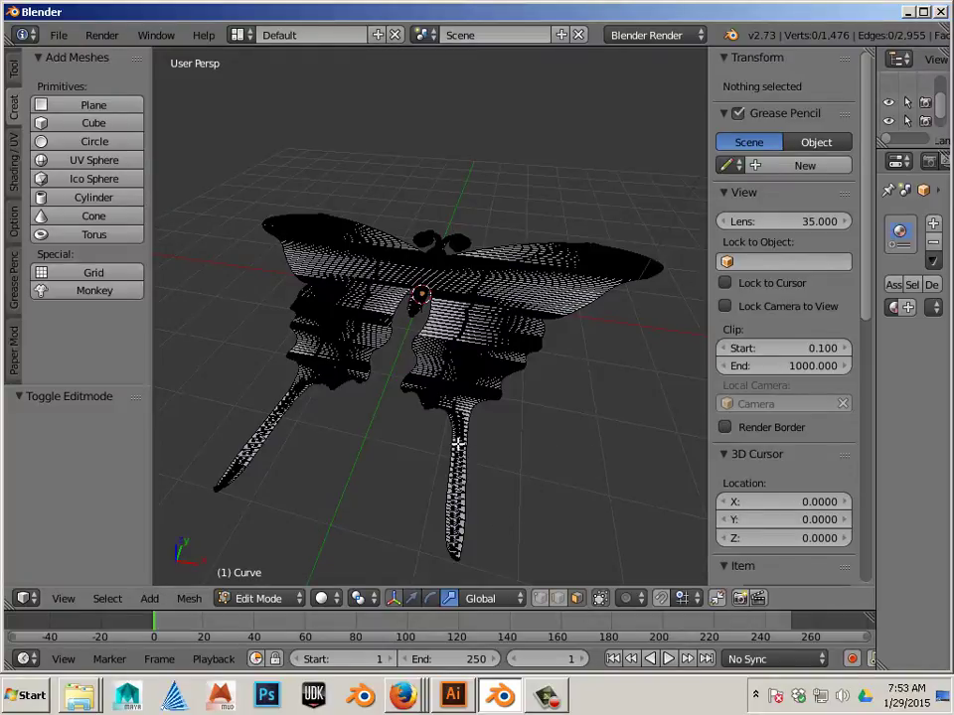
Deselect all, pick tail vertices, and select linked to grab all 1,476 vertices
{"action": "key", "text": "a"}
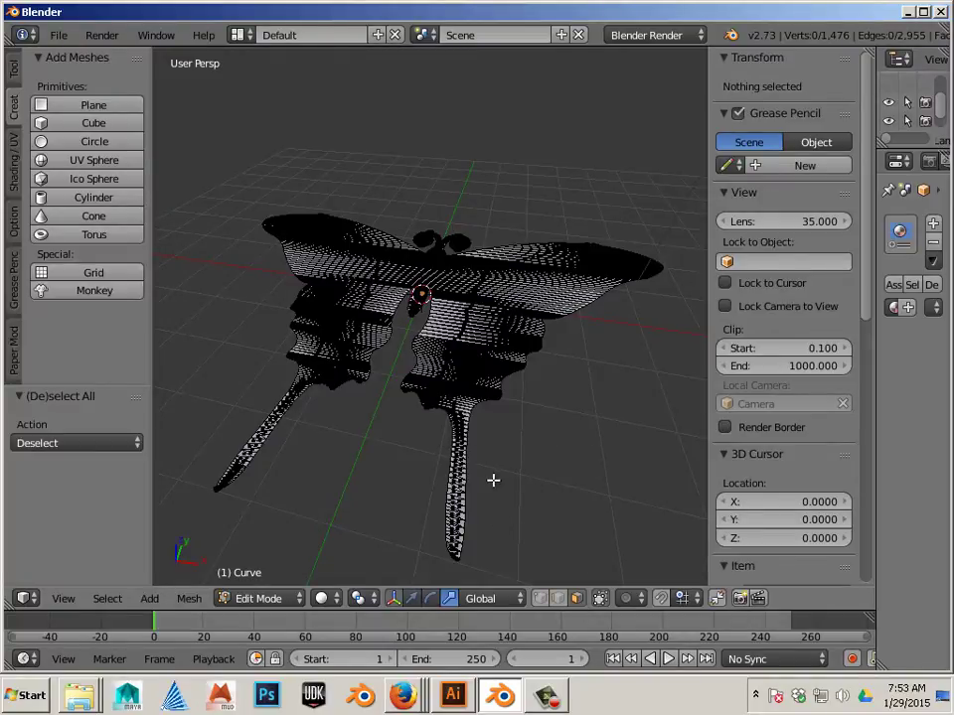
{"action": "scroll", "coordinate": [486, 482], "scroll_direction": "up", "scroll_amount": 5}
{"action": "scroll", "coordinate": [485, 480], "scroll_direction": "down", "scroll_amount": 2}
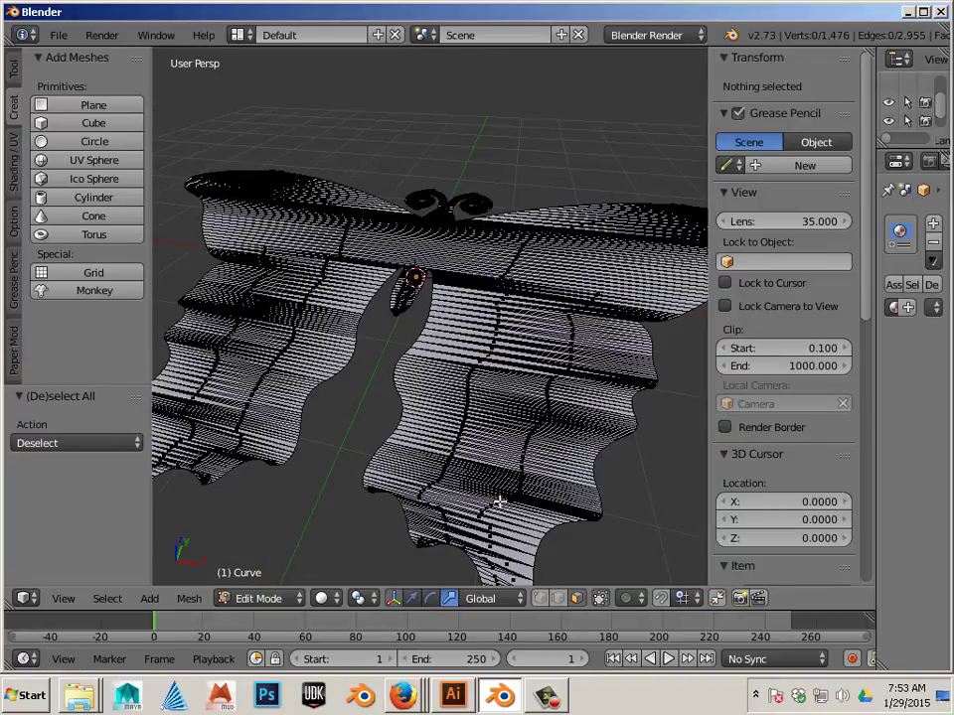
{"action": "middle_click_drag", "start_coordinate": [496, 490], "coordinate": [470, 458]}
{"action": "right_click", "coordinate": [457, 465]}
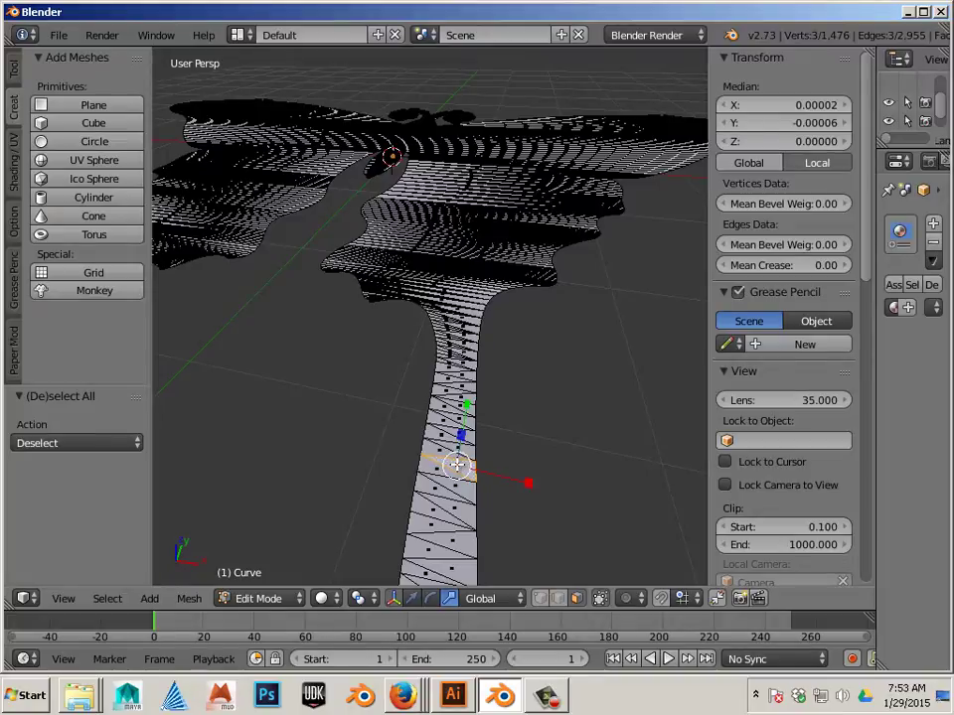
{"action": "key", "text": "l"}
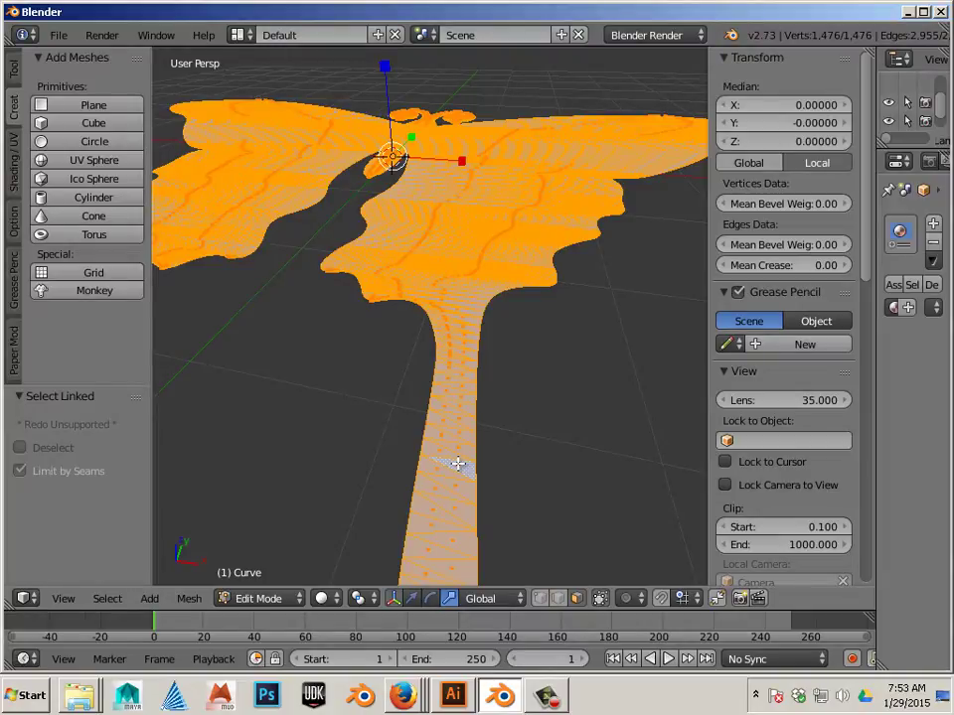
{"action": "scroll", "coordinate": [457, 463], "scroll_direction": "down", "scroll_amount": 5}
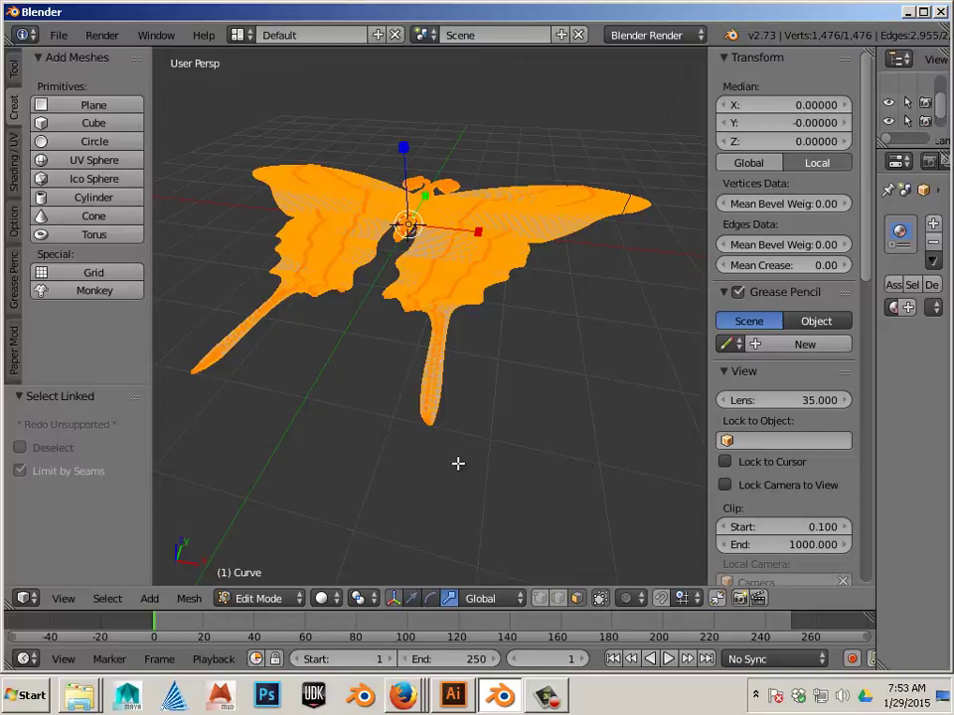
Extrude the butterfly surface and raise the copy 0.197 along Z, then deselect
{"action": "key", "text": "e"}
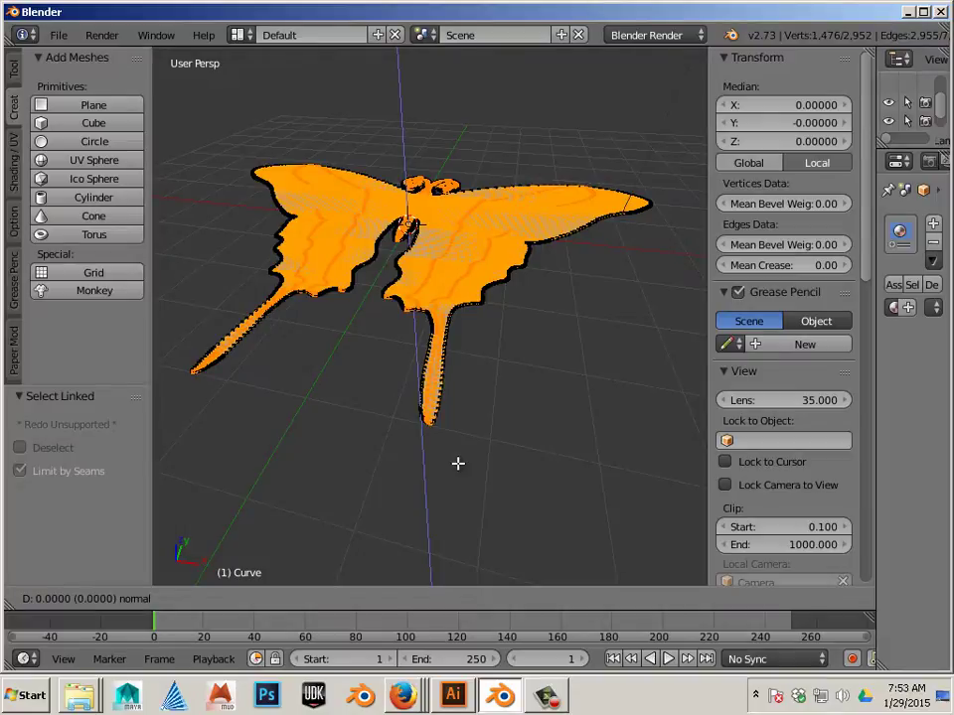
{"action": "right_click", "coordinate": [457, 463]}
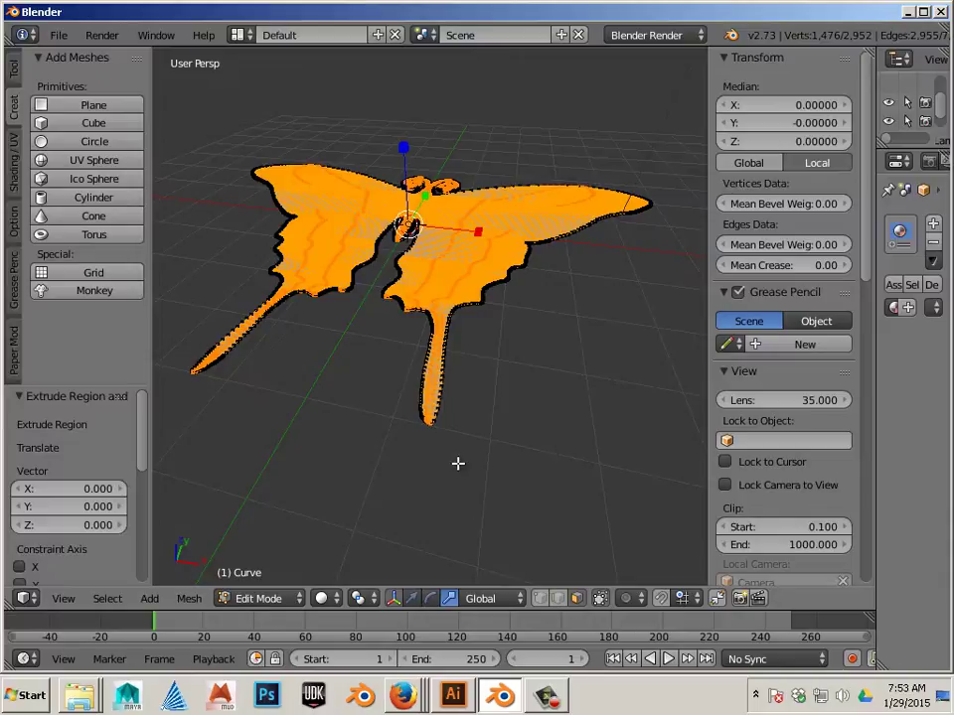
{"action": "key", "text": "ctrl+alt+g"}
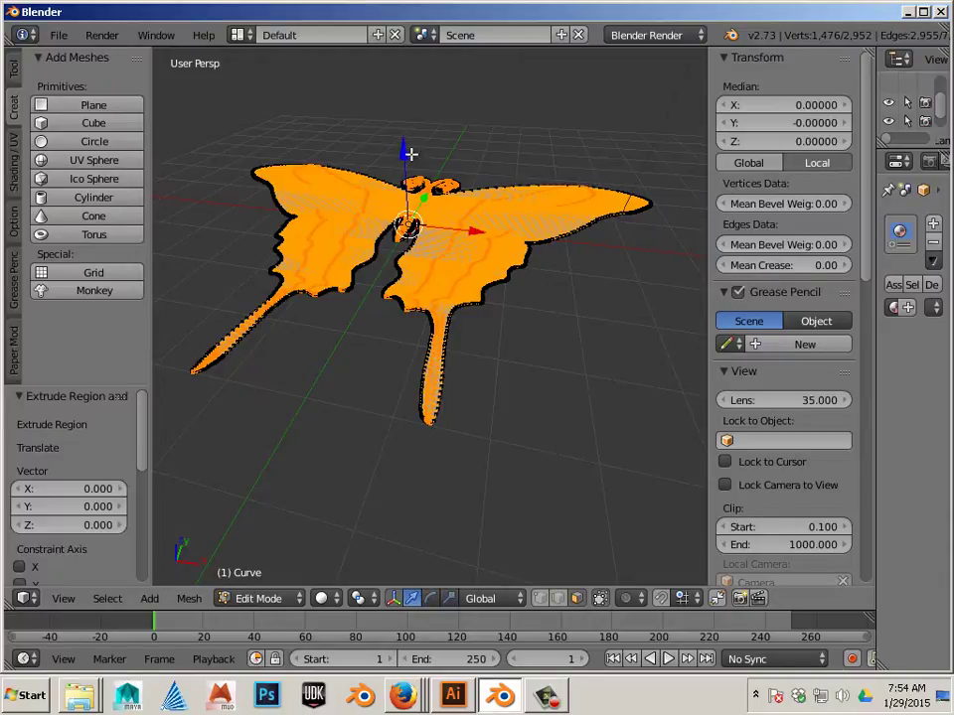
{"action": "mouse_move", "coordinate": [405, 154]}
{"action": "left_mouse_down"}
{"action": "mouse_move", "coordinate": [404, 127]}
{"action": "mouse_move", "coordinate": [404, 145]}
{"action": "left_mouse_up"}
{"action": "key", "text": "a"}
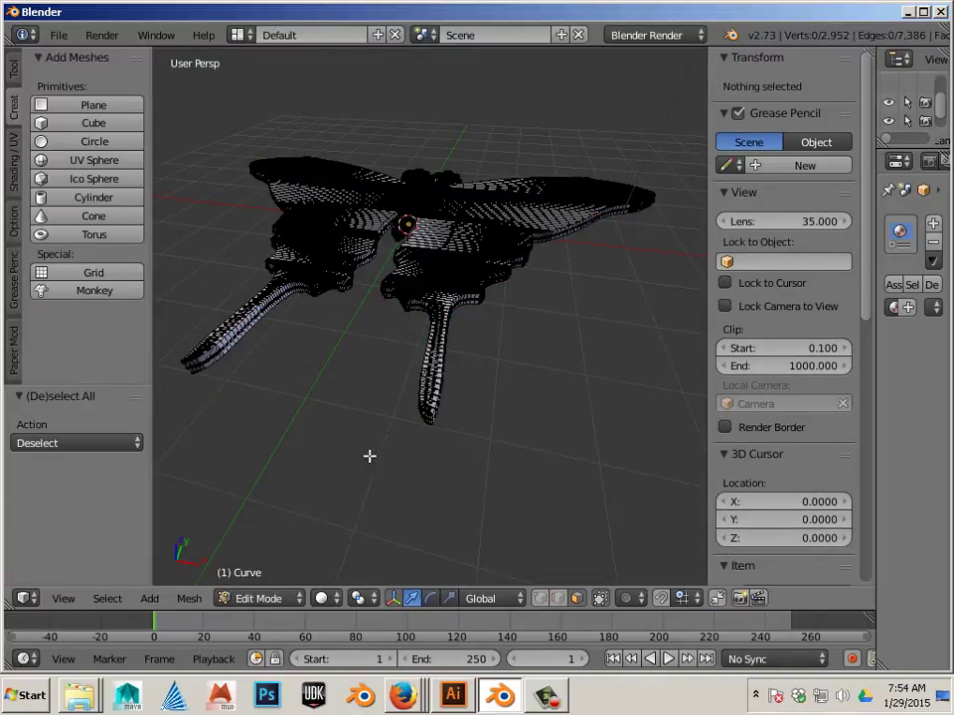
Return to Object Mode and apply rotation and scale so scale reads 1.000
{"action": "left_click", "coordinate": [282, 602]}
{"action": "left_click", "coordinate": [273, 575]}
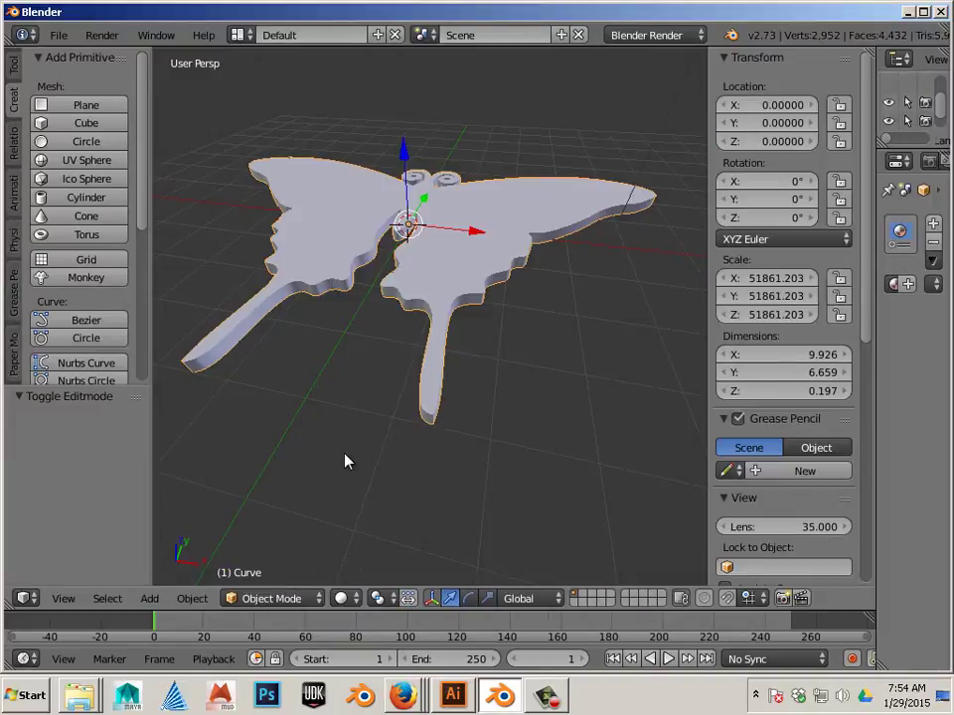
{"action": "middle_click_drag", "start_coordinate": [346, 478], "coordinate": [409, 481]}
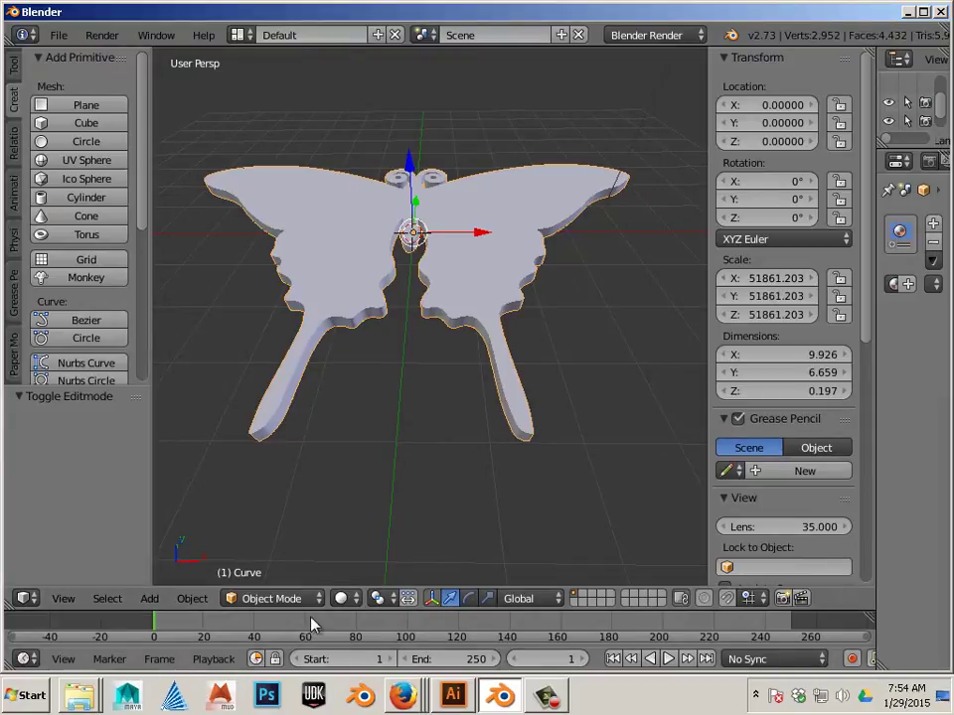
{"action": "left_click", "coordinate": [191, 600]}
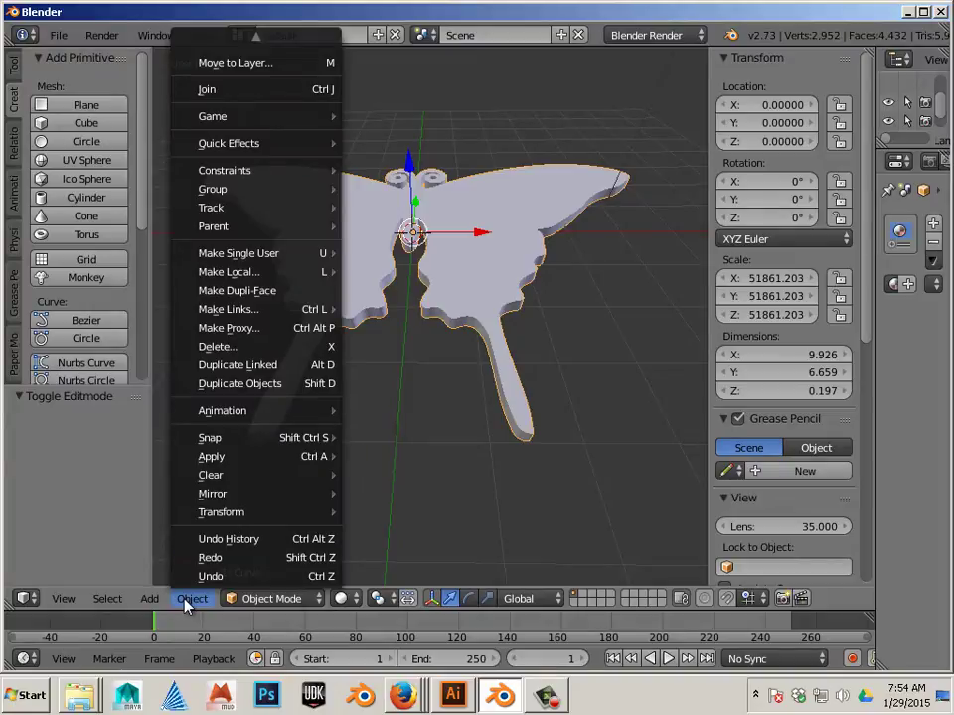
{"action": "mouse_move", "coordinate": [230, 462]}
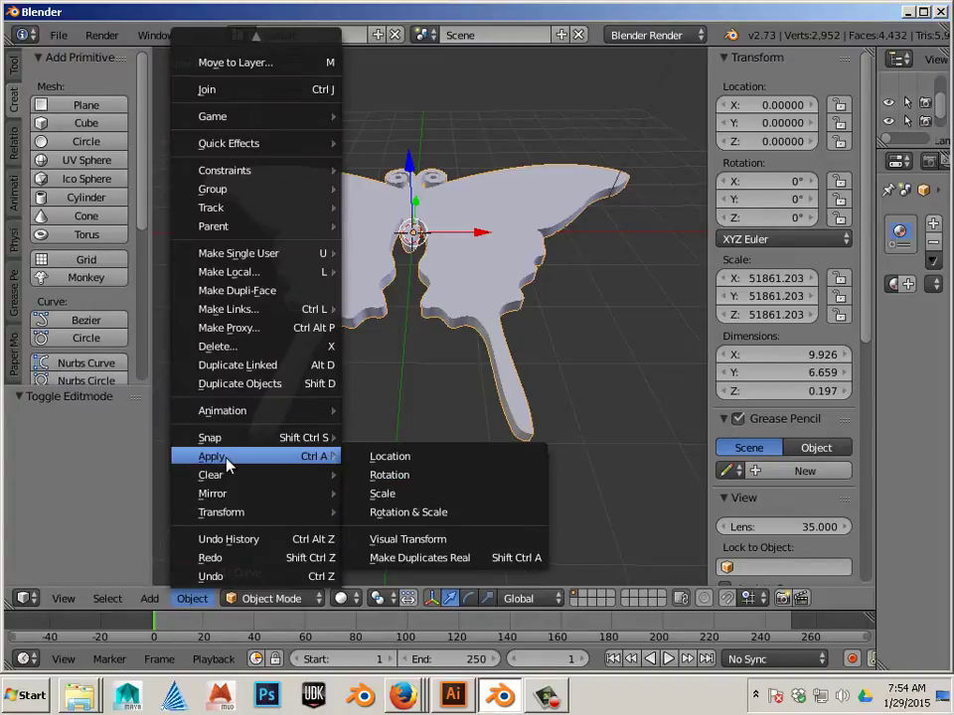
{"action": "left_click", "coordinate": [424, 518]}
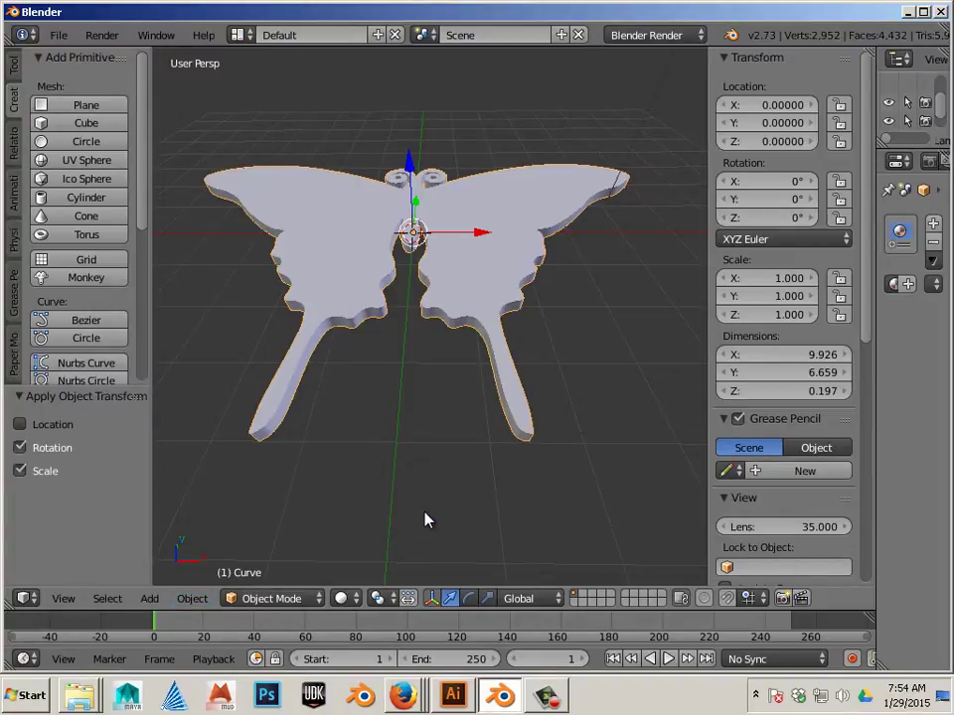
{"action": "scroll", "coordinate": [445, 508], "scroll_direction": "down", "scroll_amount": 2}
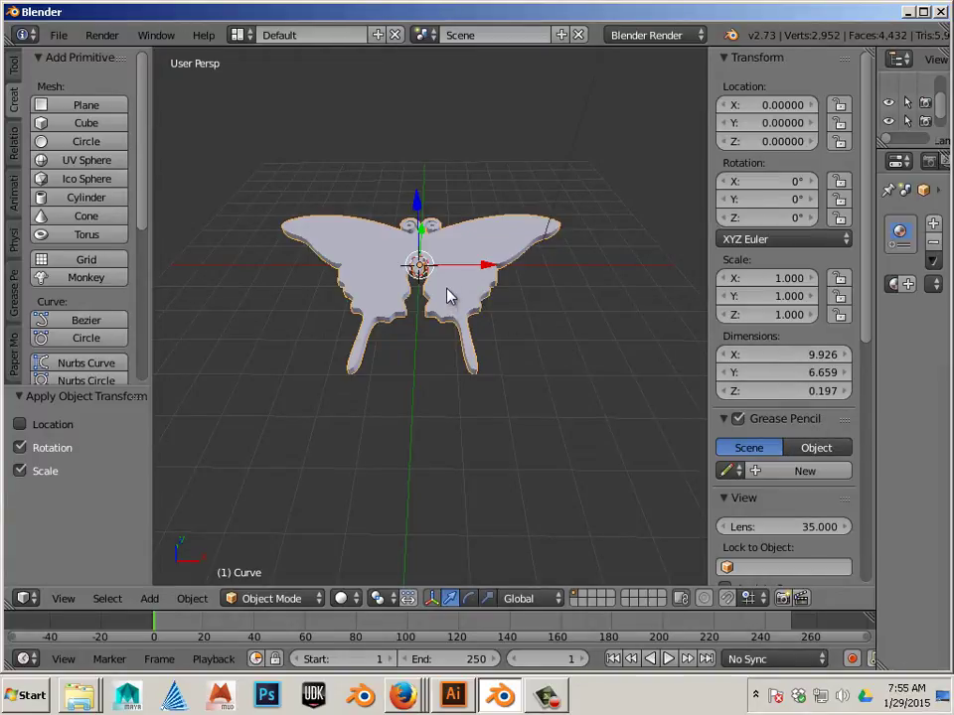
Scale the butterfly uniformly by about 2.986 to roughly 29.6 × 19.9
{"action": "key", "text": "ctrl+space"}
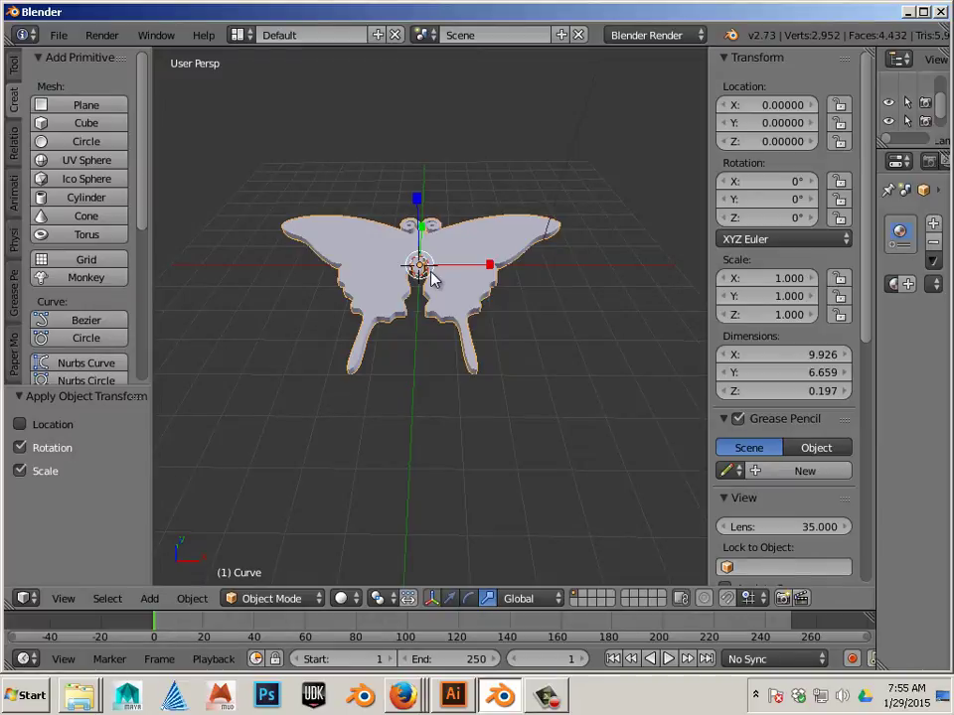
{"action": "left_click_drag", "start_coordinate": [432, 281], "coordinate": [443, 305]}
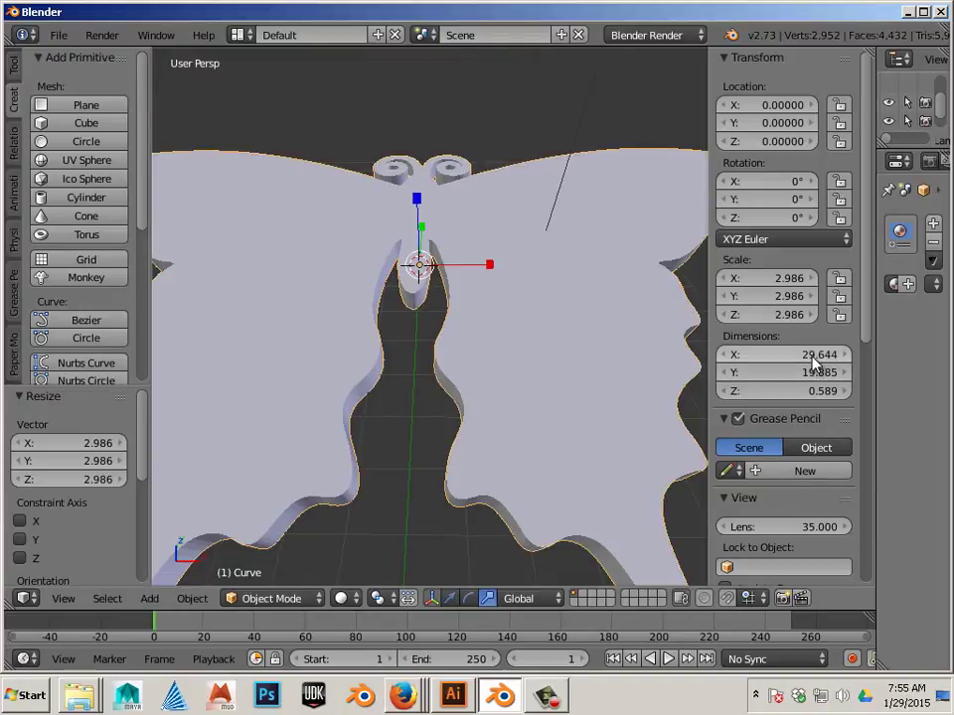
{"action": "scroll", "coordinate": [443, 418], "scroll_direction": "down", "scroll_amount": 5}
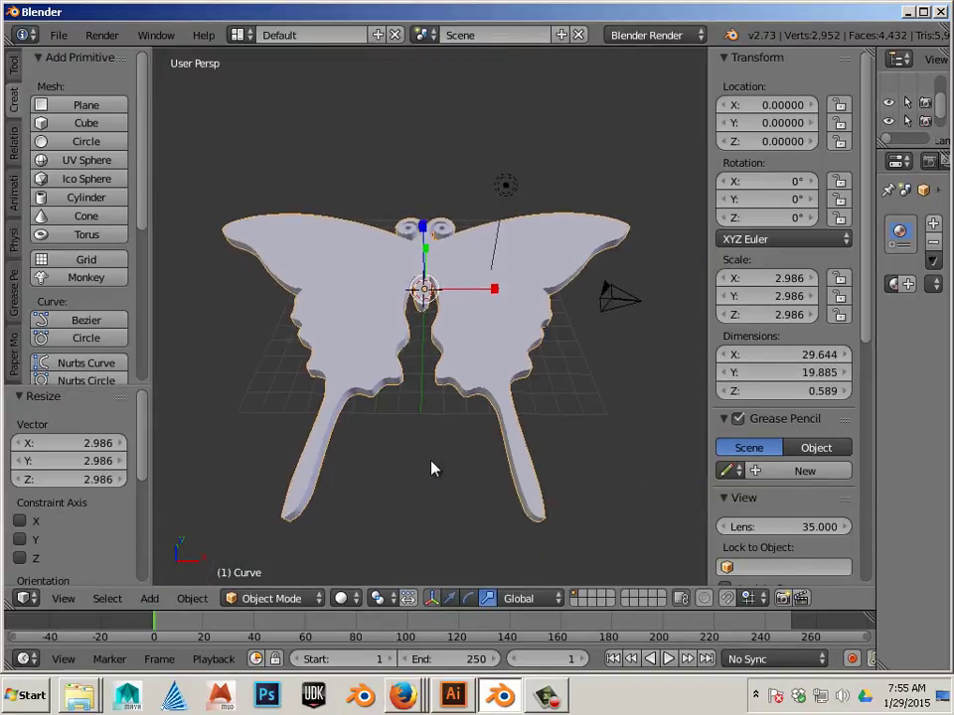
{"action": "scroll", "coordinate": [437, 438], "scroll_direction": "up", "scroll_amount": 2}
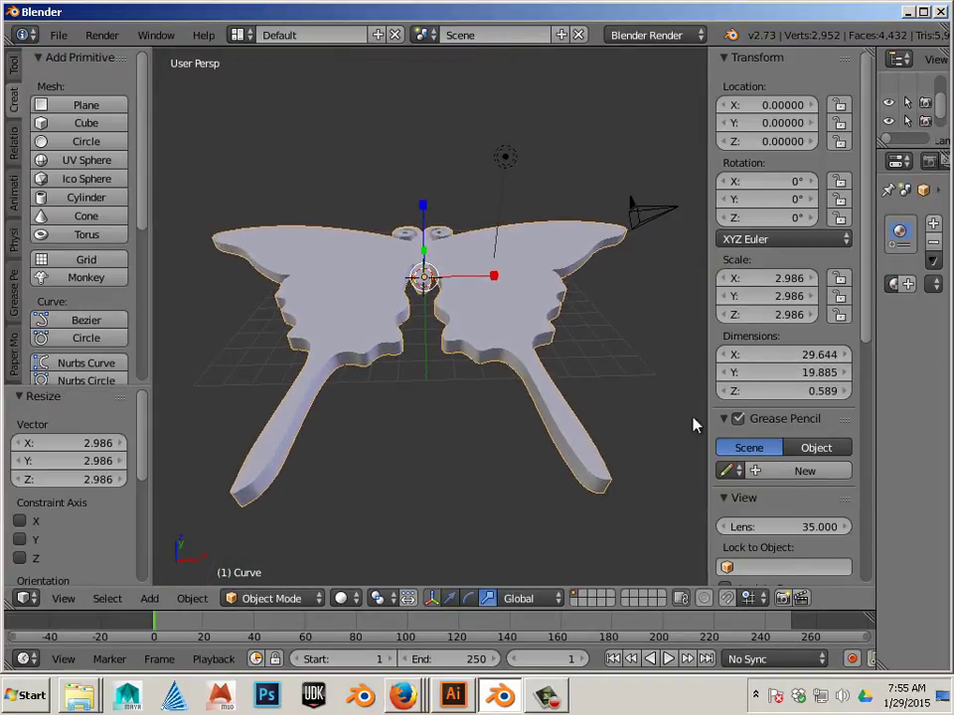
Set the Z dimension to 2, then correct the thickness to 1.5
{"action": "left_click", "coordinate": [823, 391]}
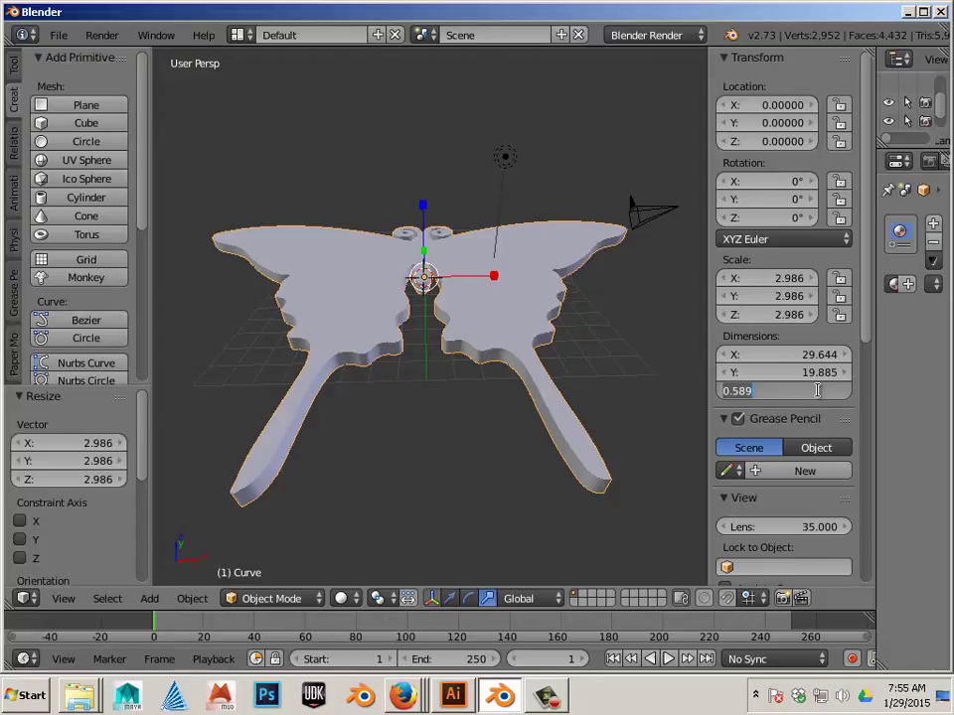
{"action": "type", "text": "2"}
{"action": "key", "text": "Return"}
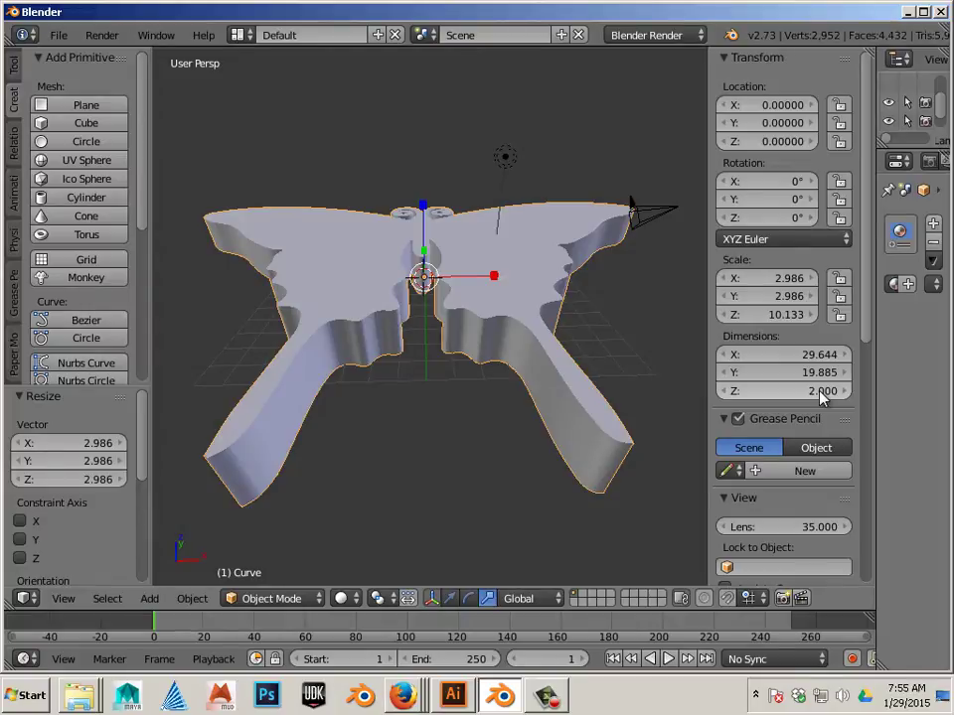
{"action": "middle_click_drag", "start_coordinate": [527, 441], "coordinate": [415, 454]}
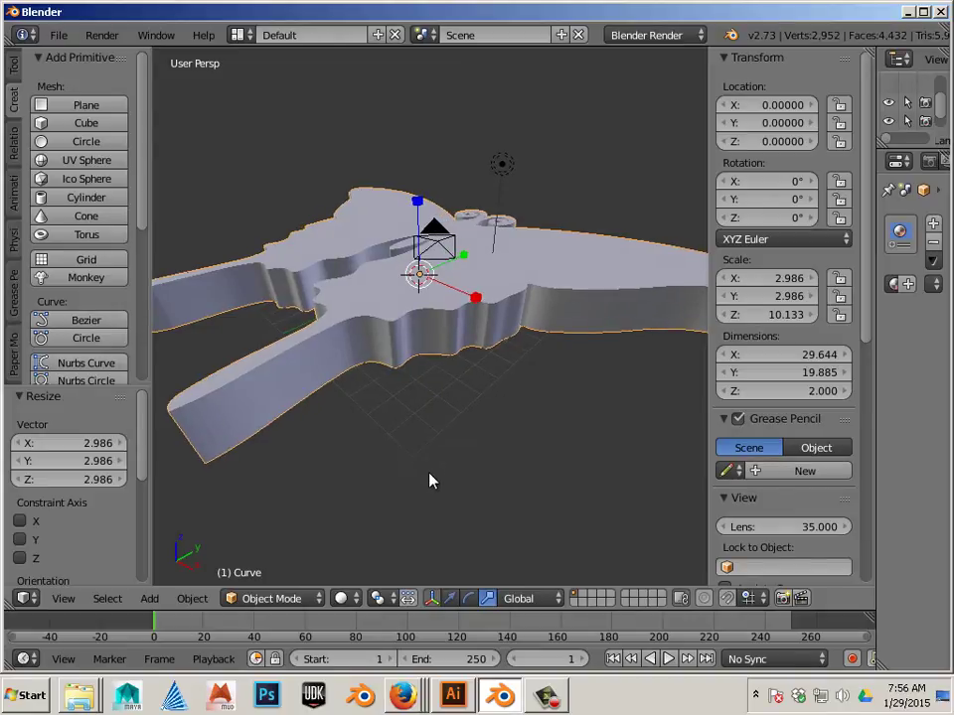
{"action": "left_click", "coordinate": [821, 390]}
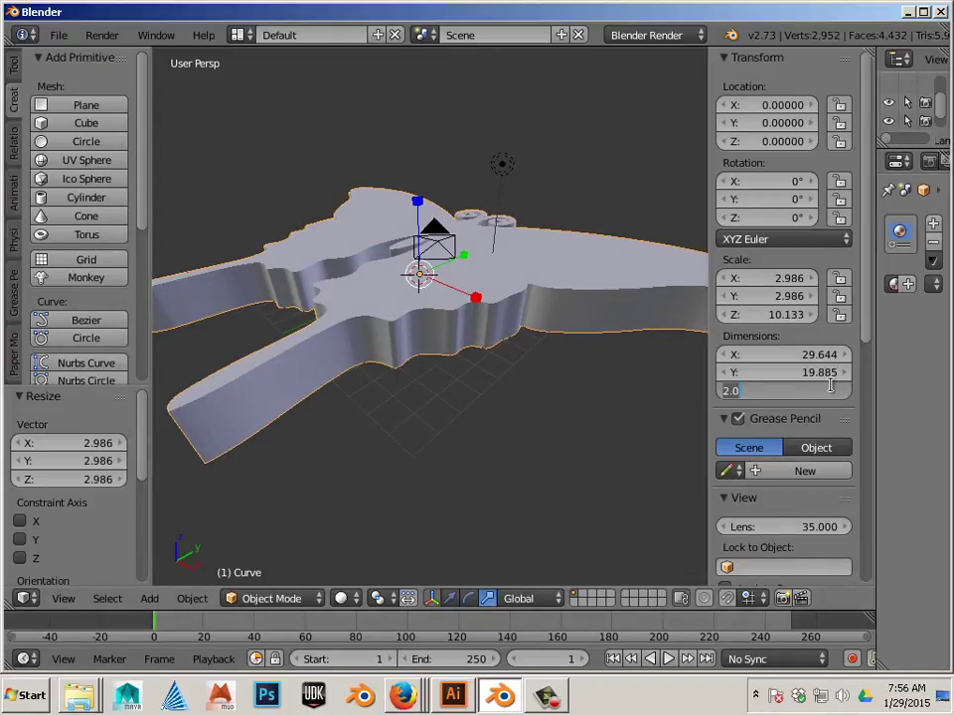
{"action": "type", "text": "1.5"}
{"action": "key", "text": "Return"}
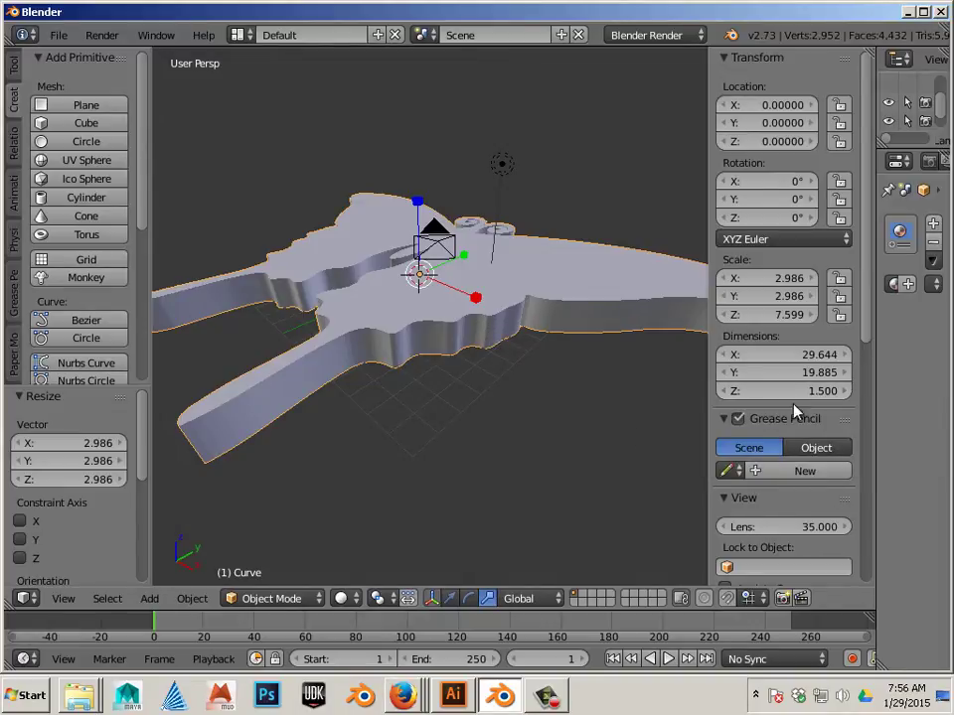
{"action": "middle_click_drag", "start_coordinate": [403, 455], "coordinate": [515, 487]}
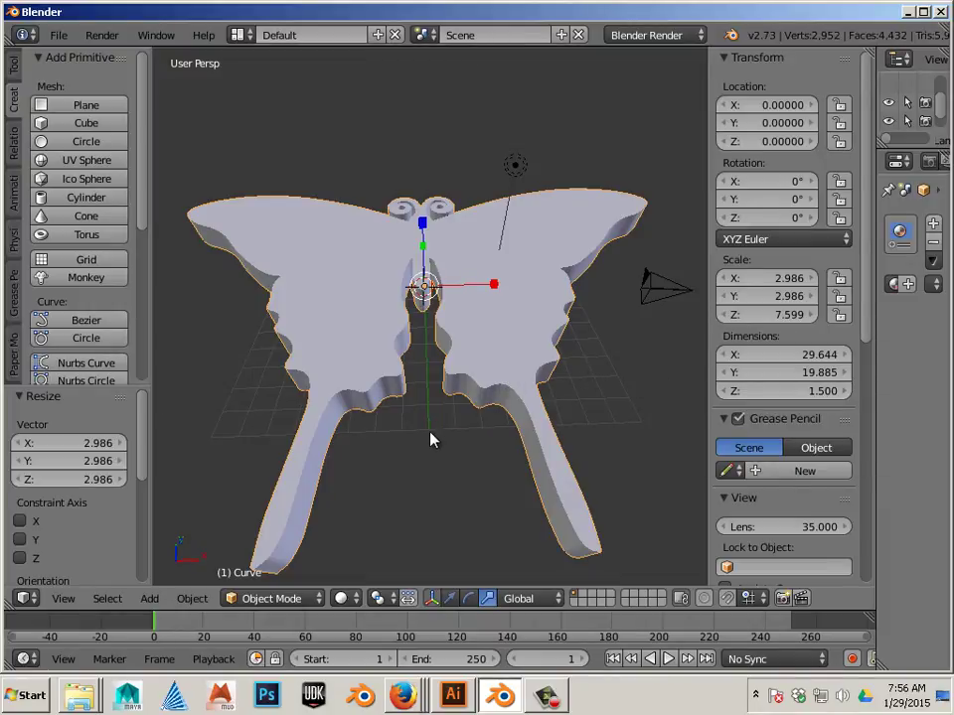
Reselect the butterfly and apply rotation and scale, keeping 29.644 × 19.885 × 1.500
{"action": "key", "text": "a"}
{"action": "right_click", "coordinate": [333, 419]}
{"action": "middle_click_drag", "start_coordinate": [383, 453], "coordinate": [456, 487]}
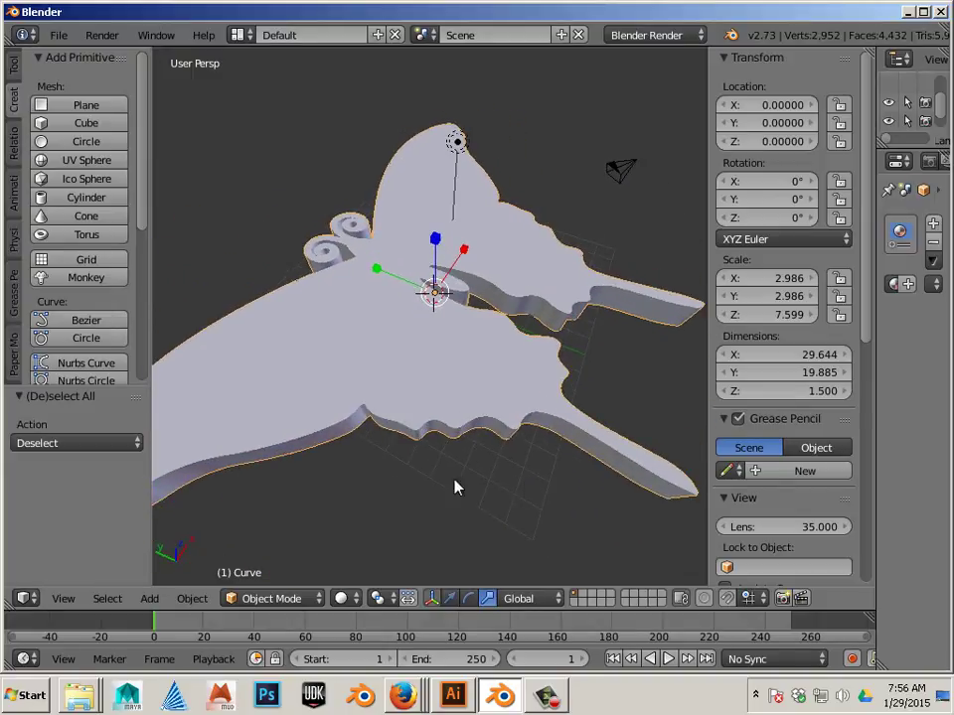
{"action": "left_click", "coordinate": [192, 598]}
{"action": "mouse_move", "coordinate": [254, 475]}
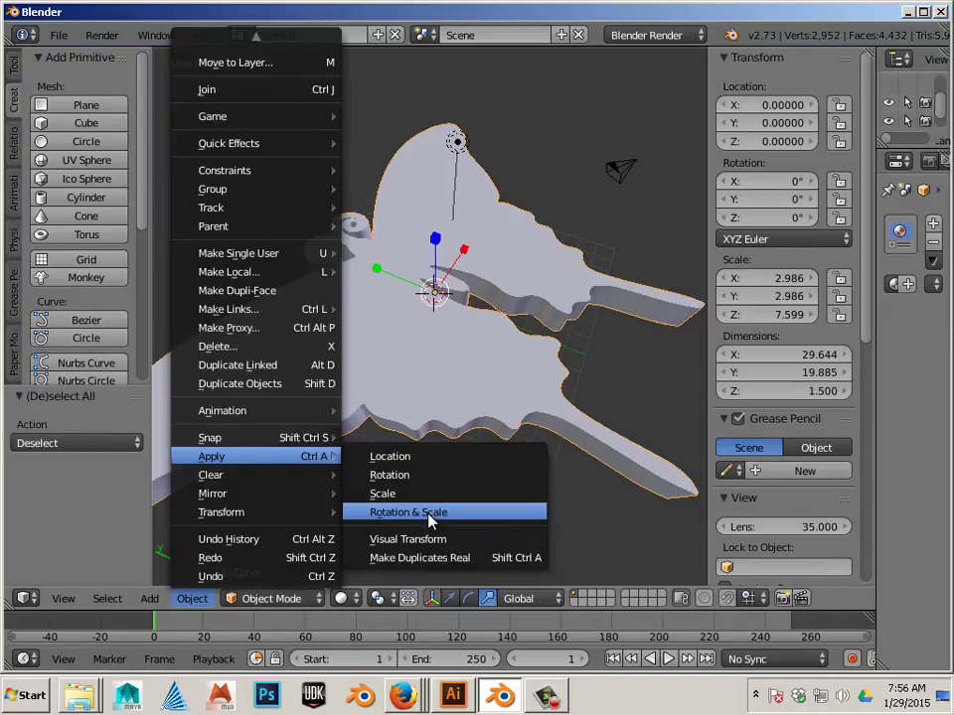
{"action": "left_click", "coordinate": [429, 519]}
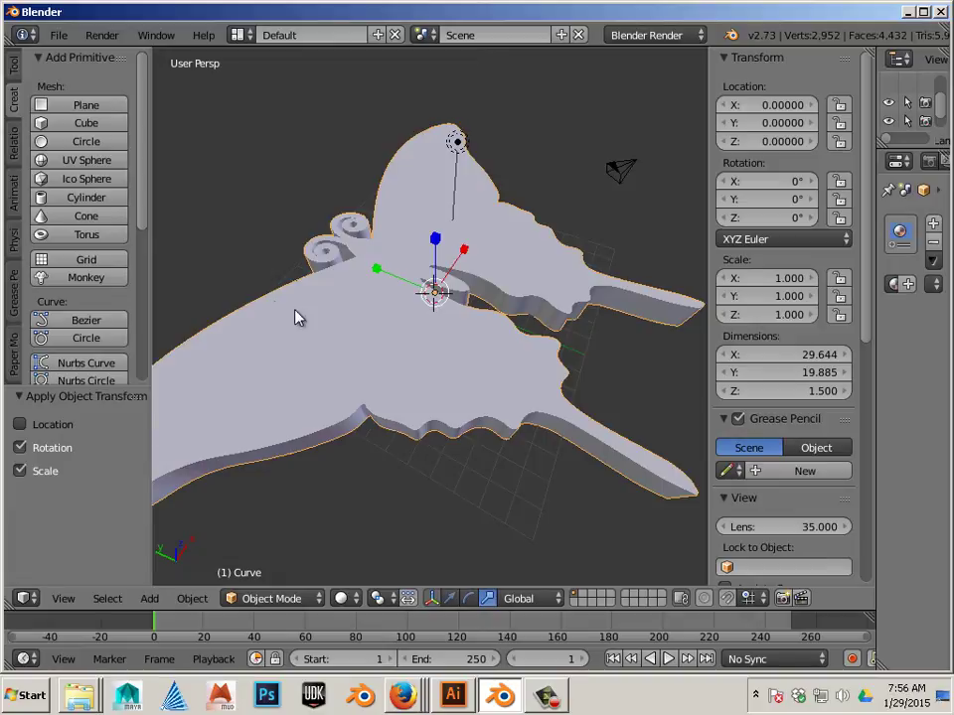
Export the butterfly as an STL to the Desktop named 'Butter Fly'
{"action": "left_click", "coordinate": [55, 42]}
{"action": "mouse_move", "coordinate": [149, 370]}
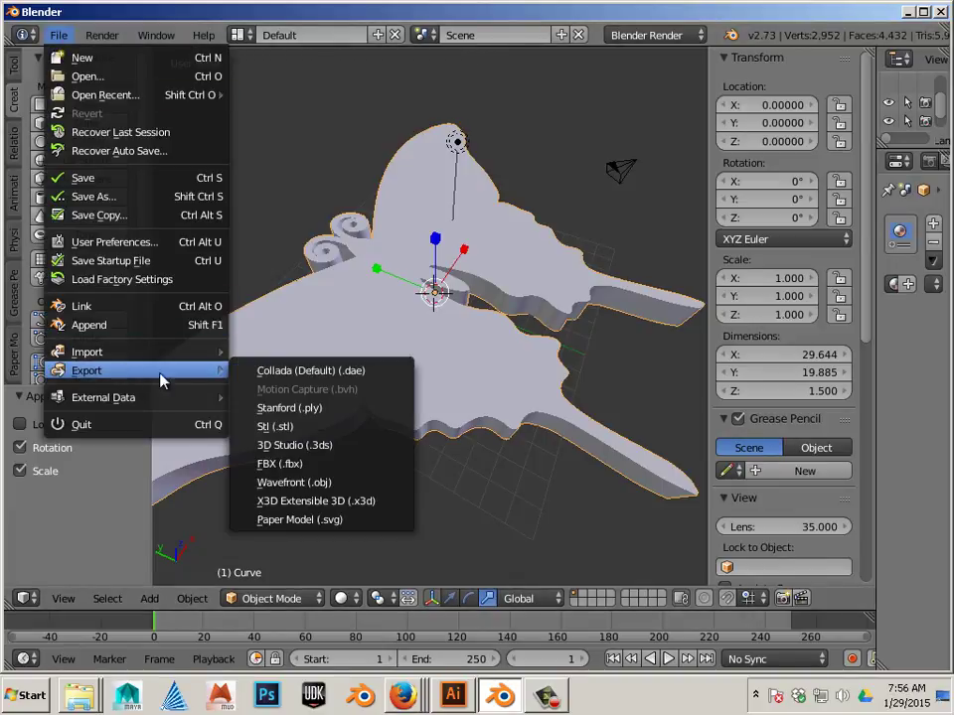
{"action": "left_click", "coordinate": [308, 426]}
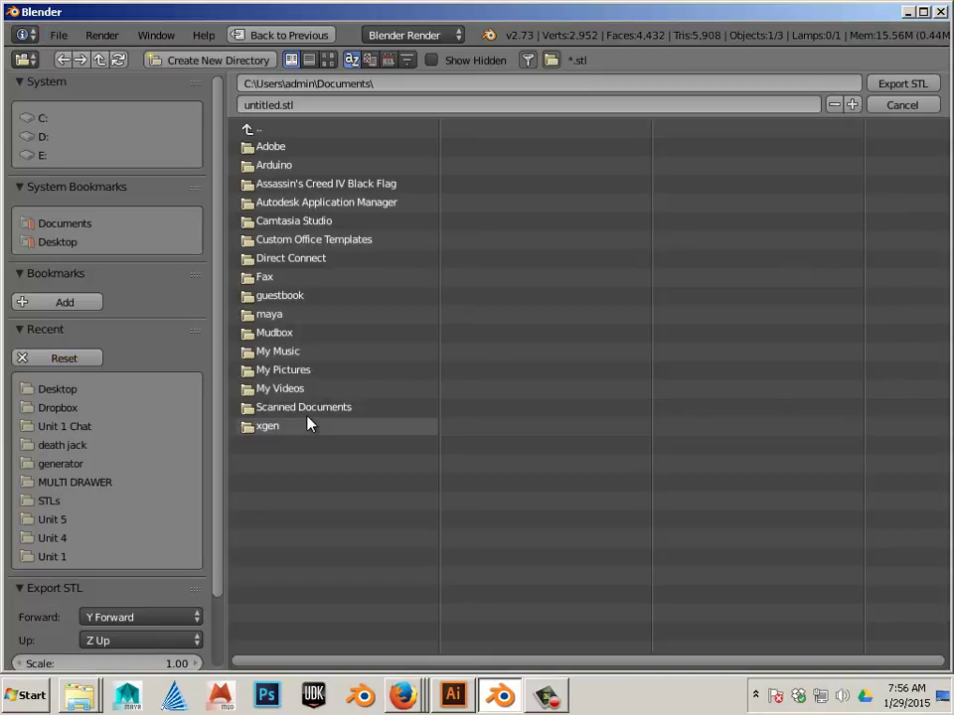
{"action": "left_click", "coordinate": [58, 245]}
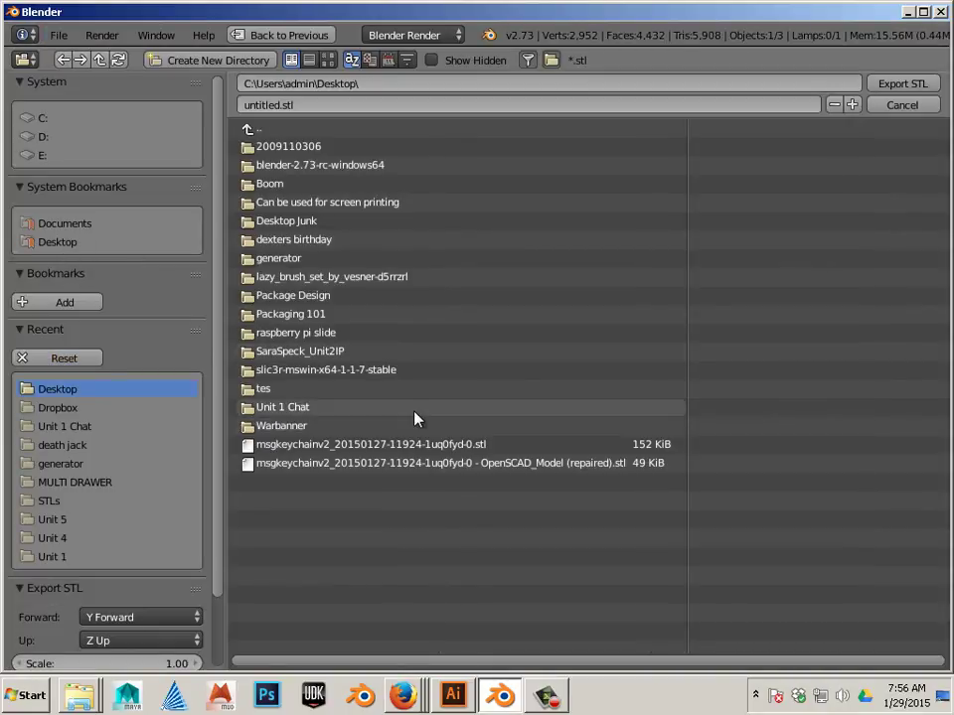
{"action": "left_click", "coordinate": [281, 109]}
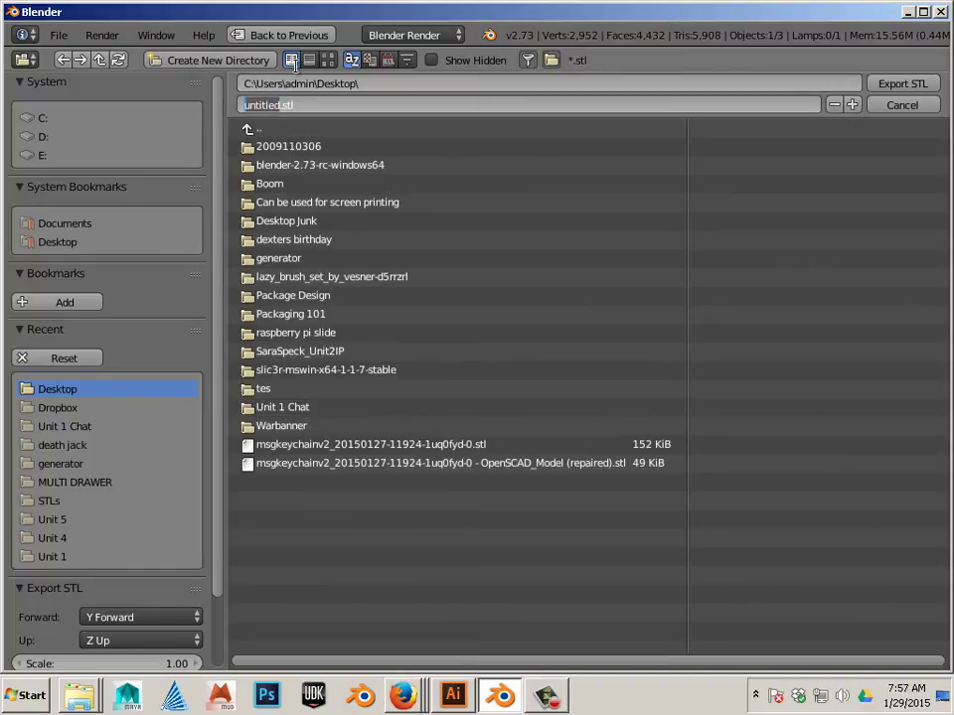
{"action": "type", "text": "Butter Fly"}
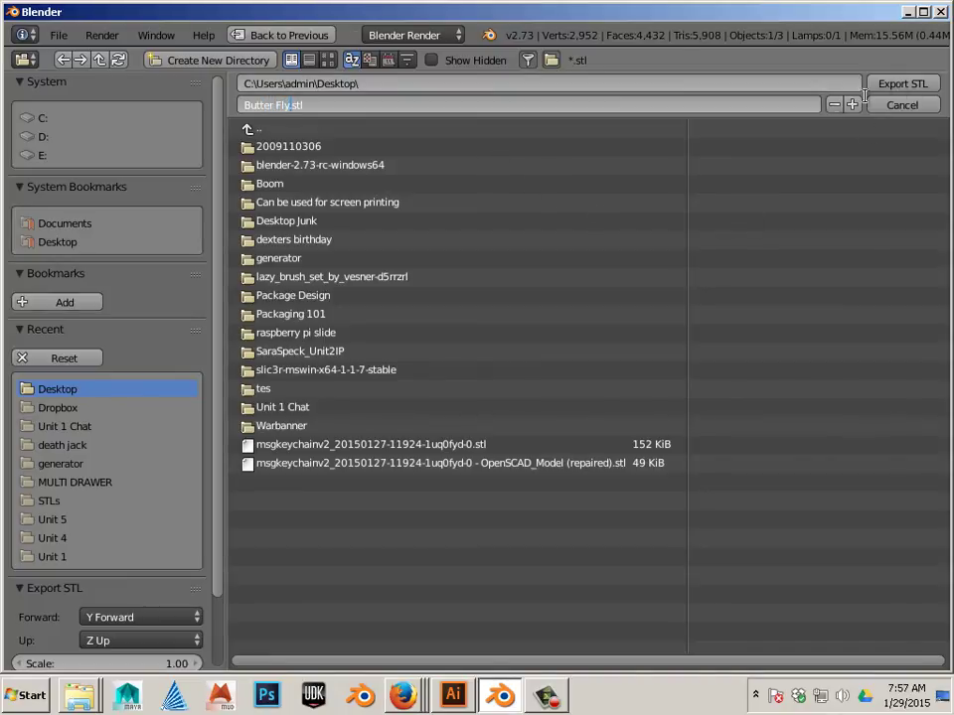
{"action": "left_click", "coordinate": [902, 83]}
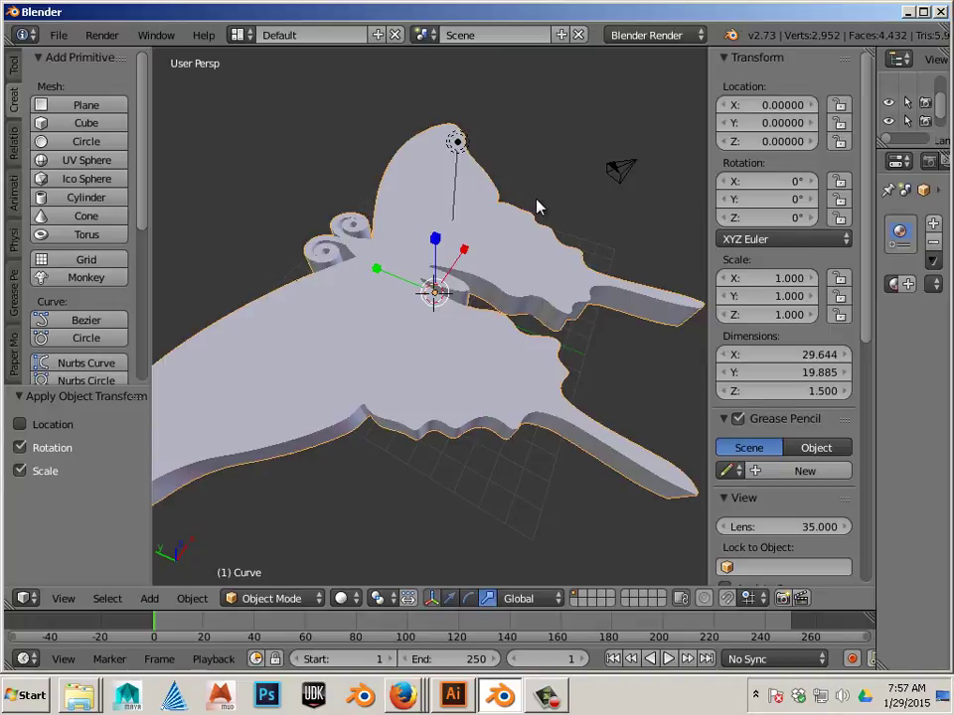